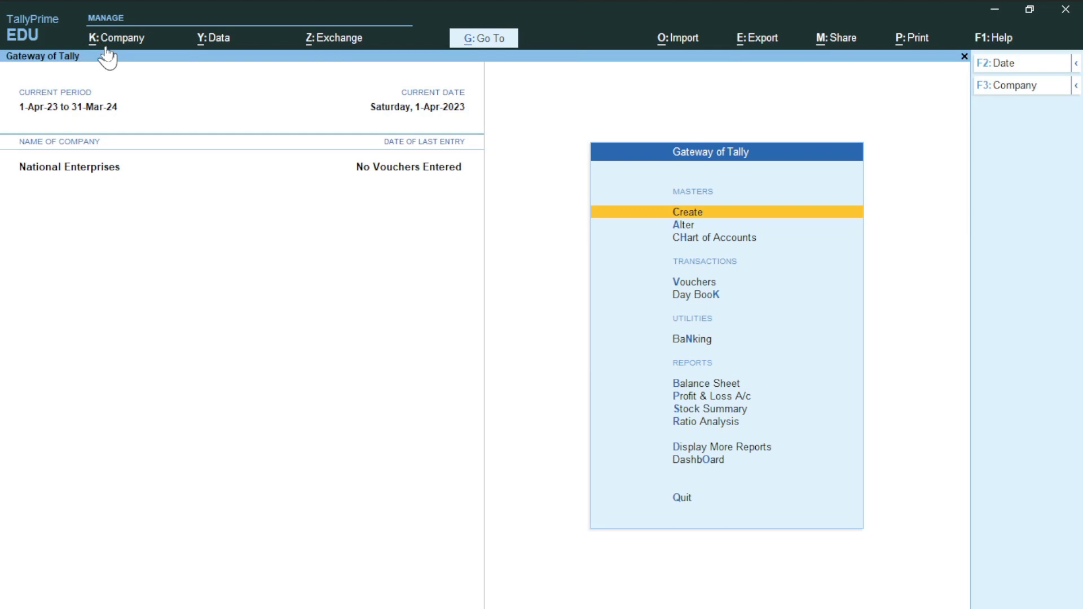
key(alt+k)
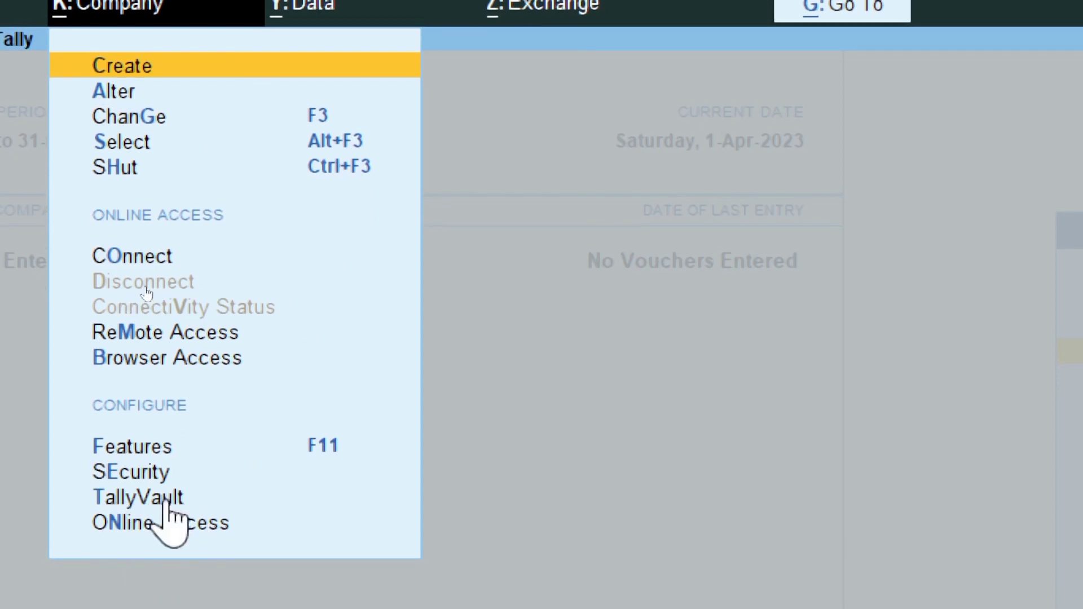
click(124, 500)
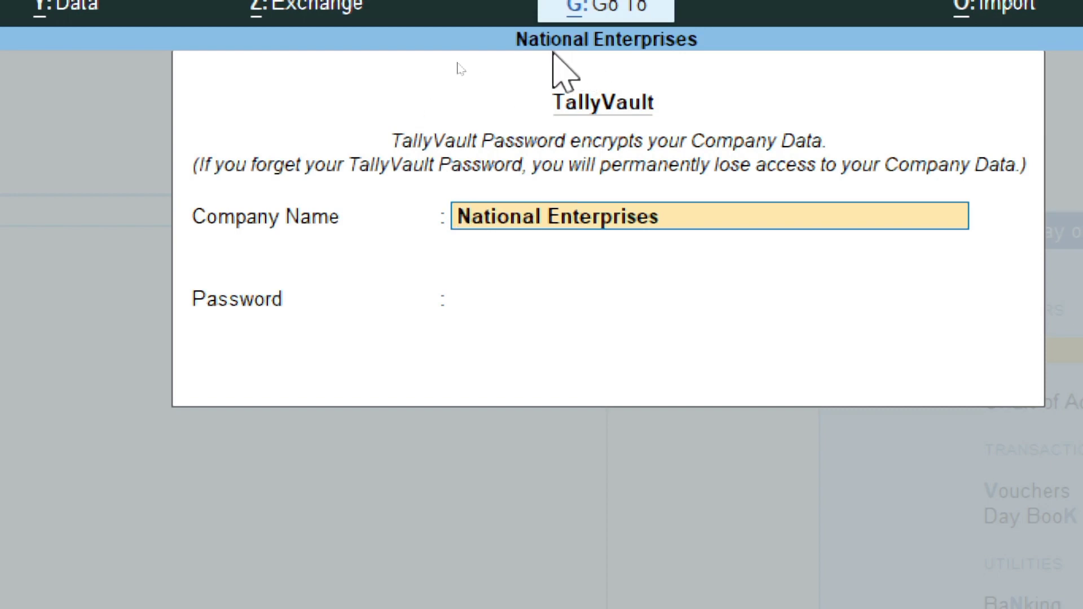
key(BackSpace)
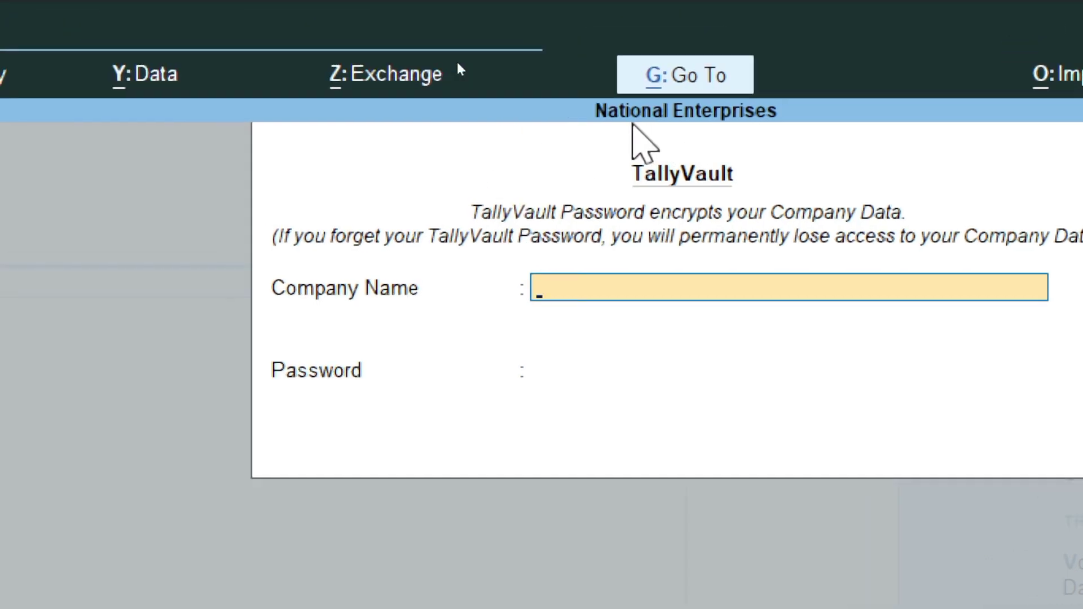
key(Escape)
key(y)
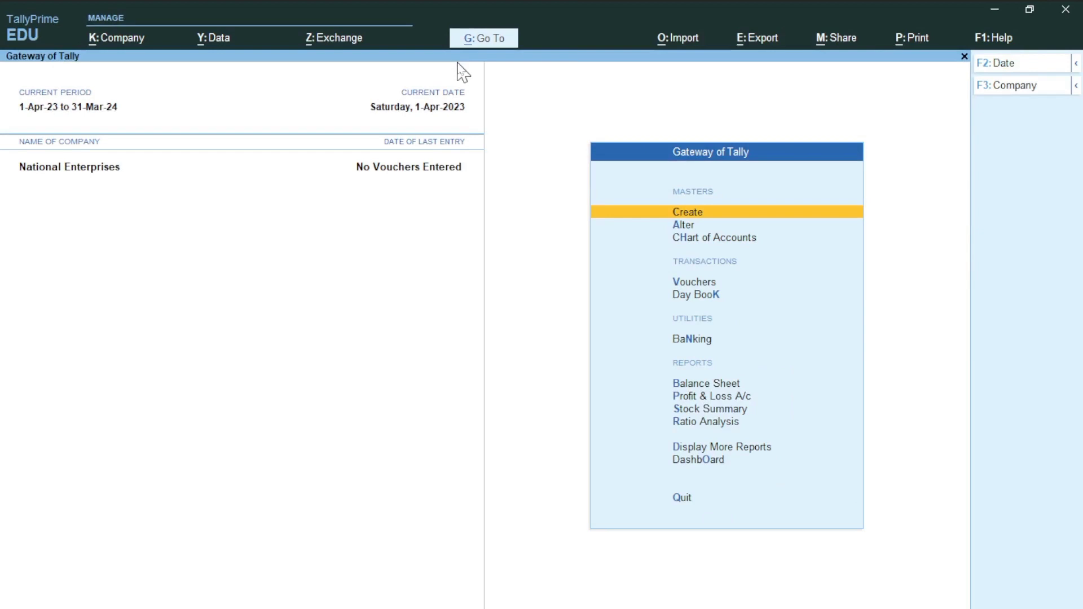
Start creating a new company from the list of companies
key(F3)
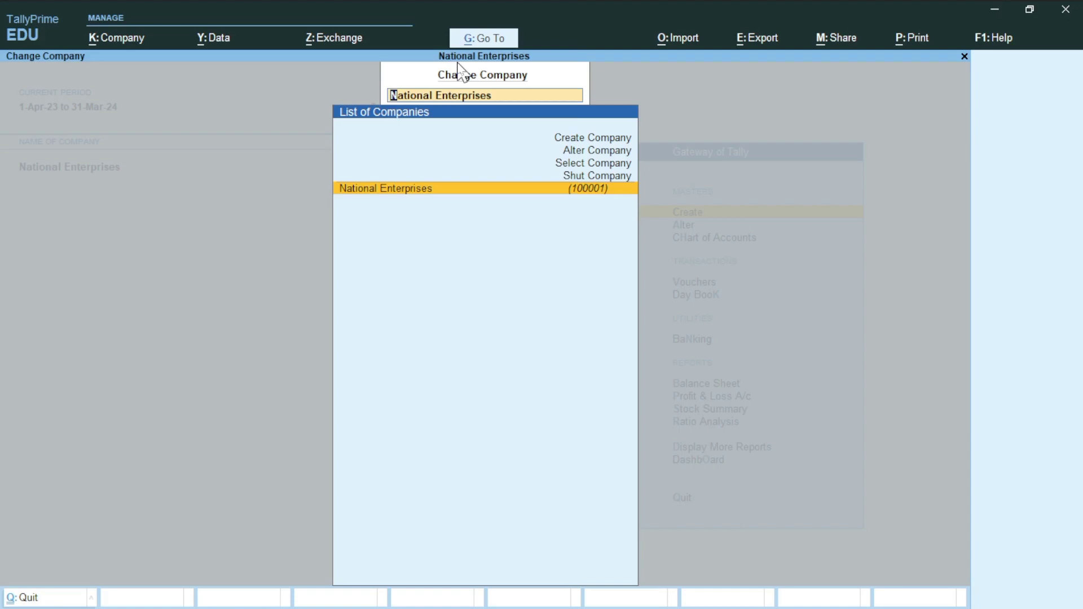
key(Up)
key(Up)
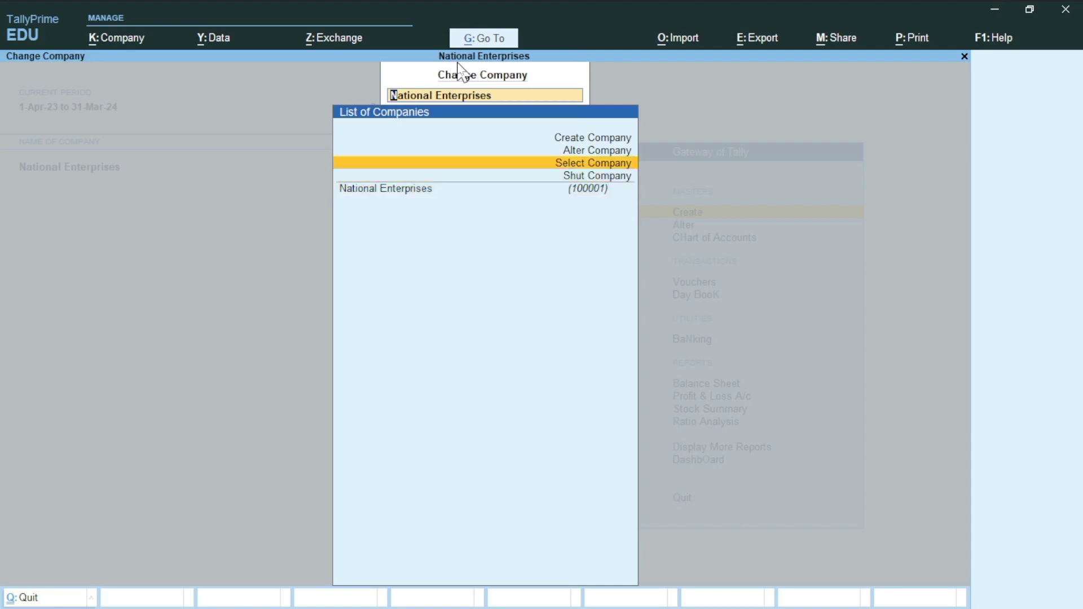
key(Up)
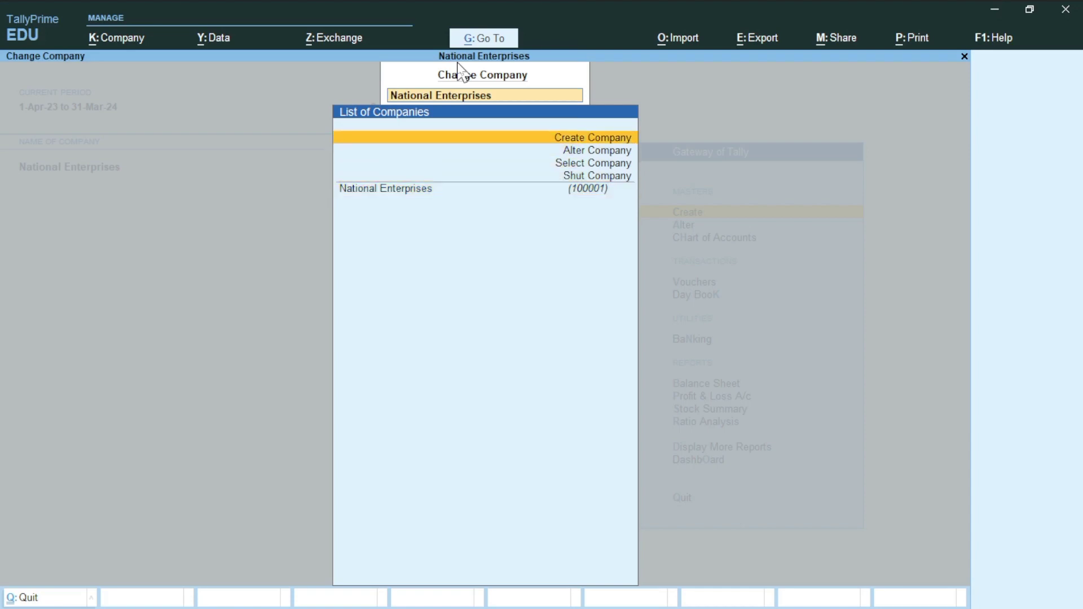
key(Up)
key(Return)
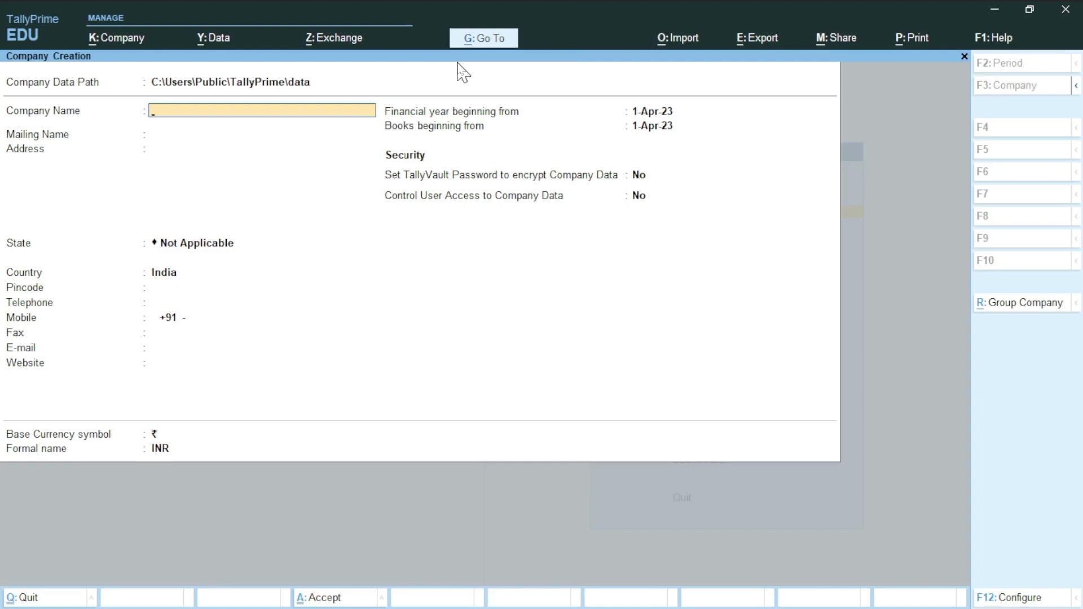
Name the company Laxman Thakre Pvt Ltd, keep the same mailing name, leave the address blank and set the state to Maharashtra
text(Laxman Thakre Pvt Ltd)
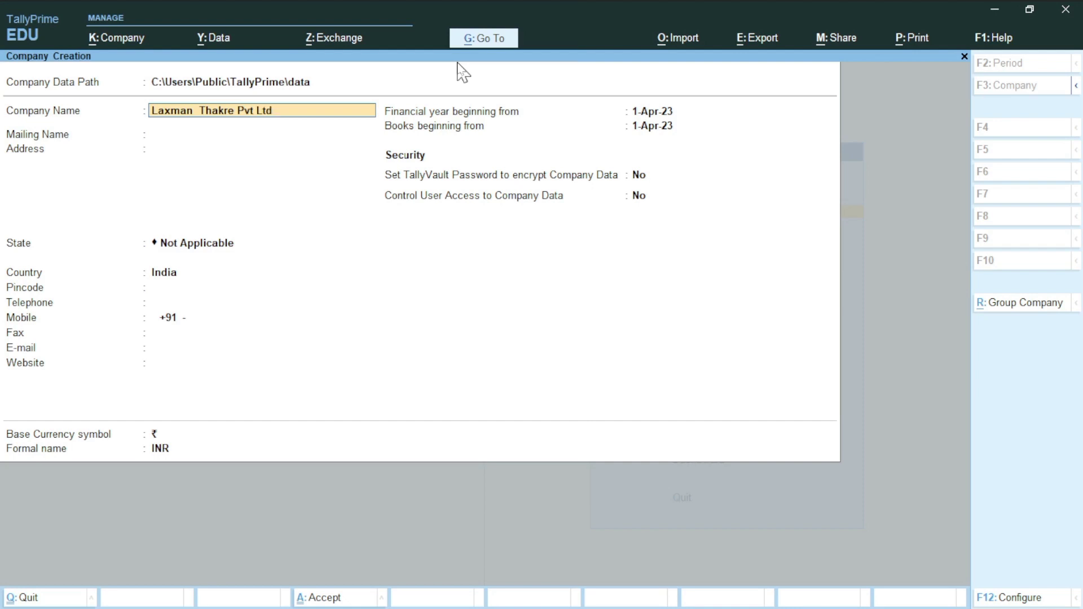
key(Return)
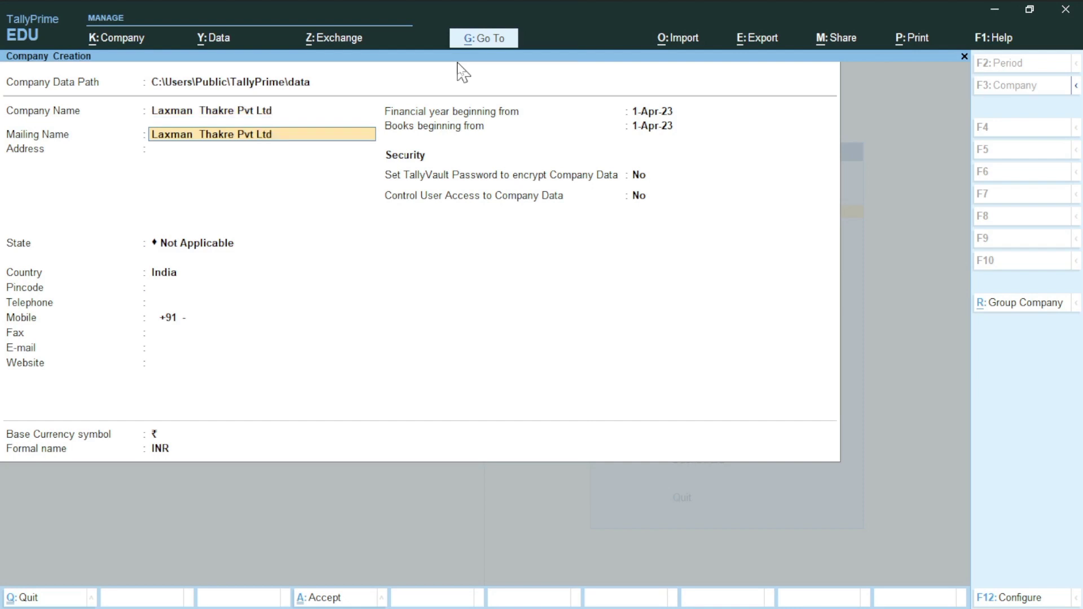
key(Return)
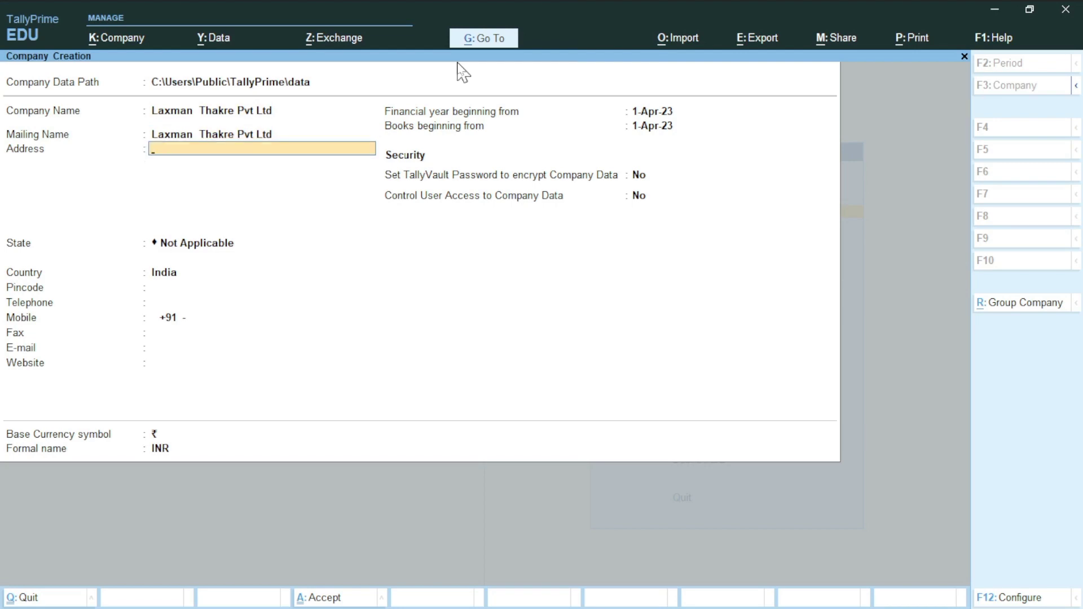
key(Return)
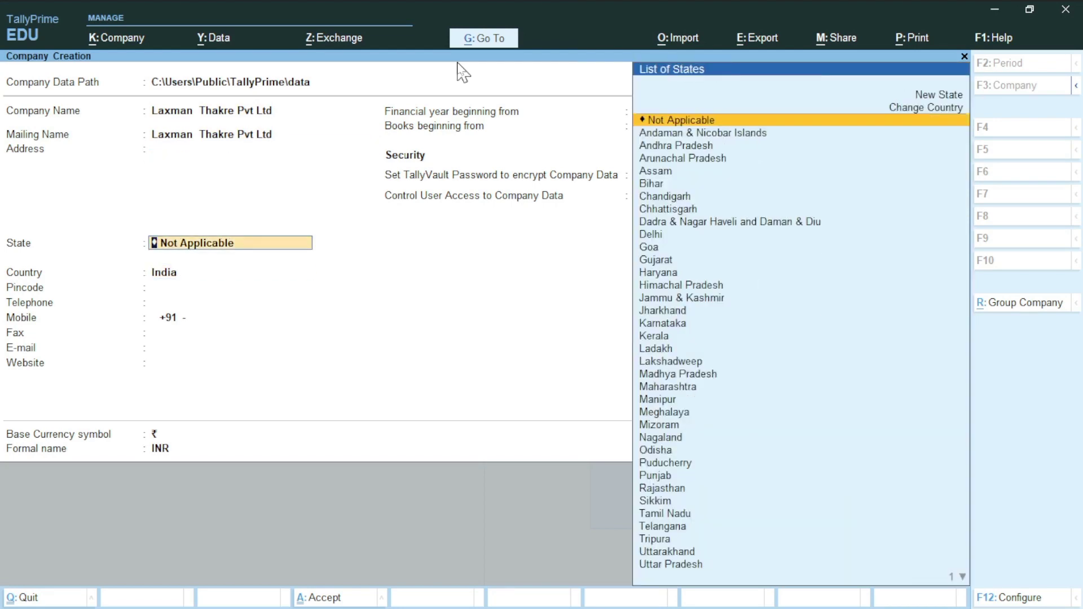
text(Mah)
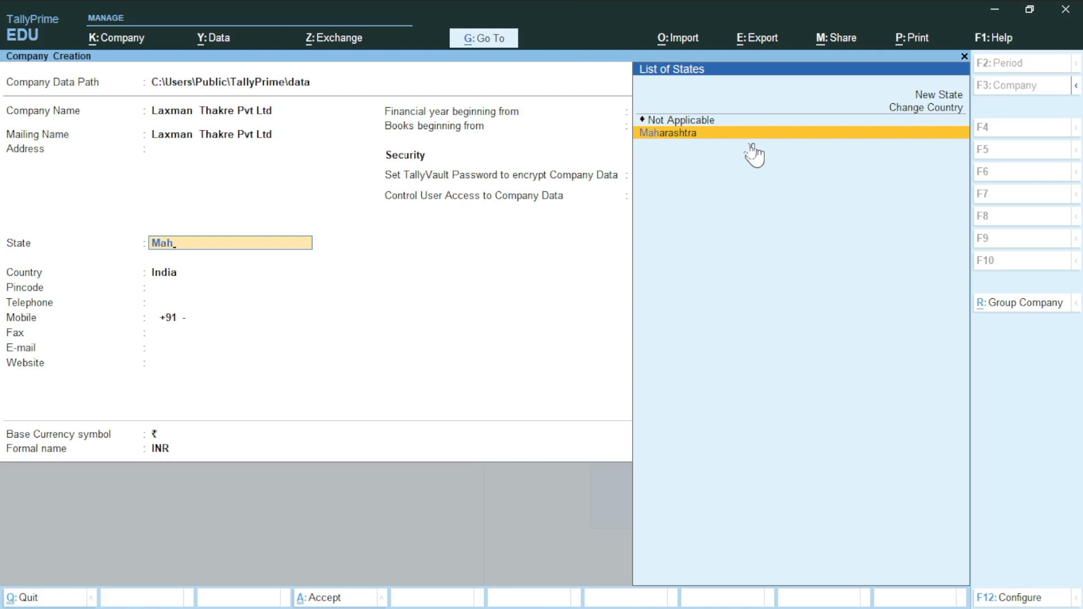
key(Return)
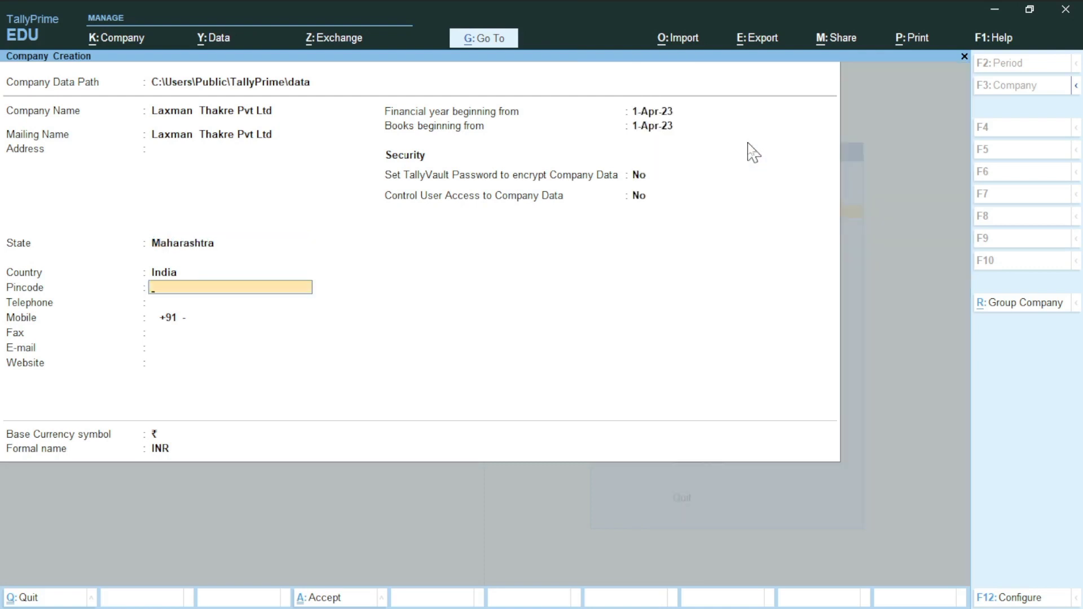
Leave the pincode and contact fields blank and keep 1-Apr-23 as the financial year and books beginning dates
key(Return)
key(Return)
key(Return)
key(Return)
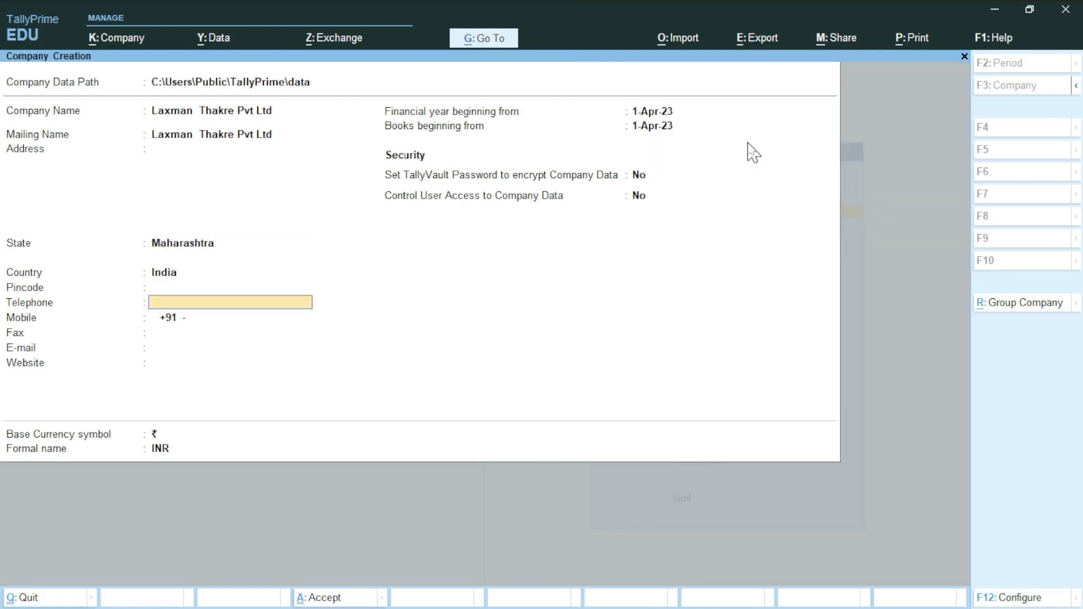
key(Return)
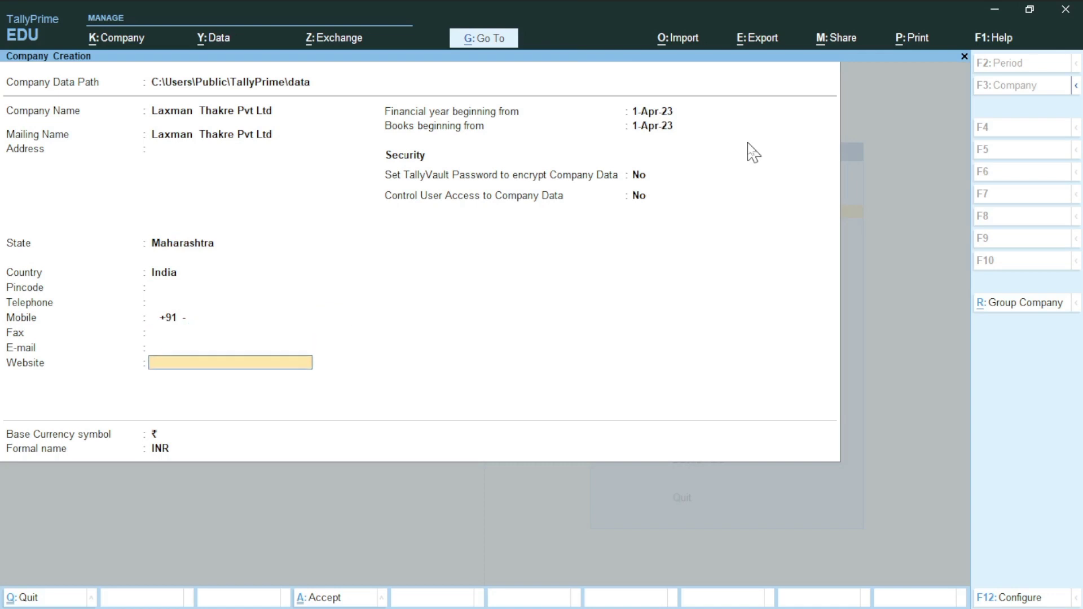
key(Return)
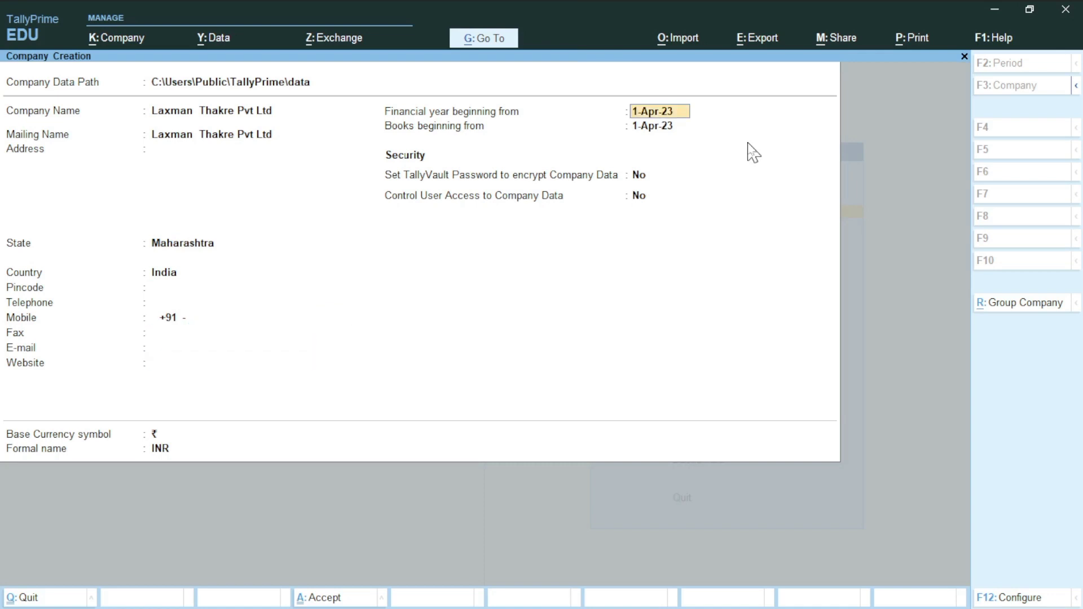
key(Return)
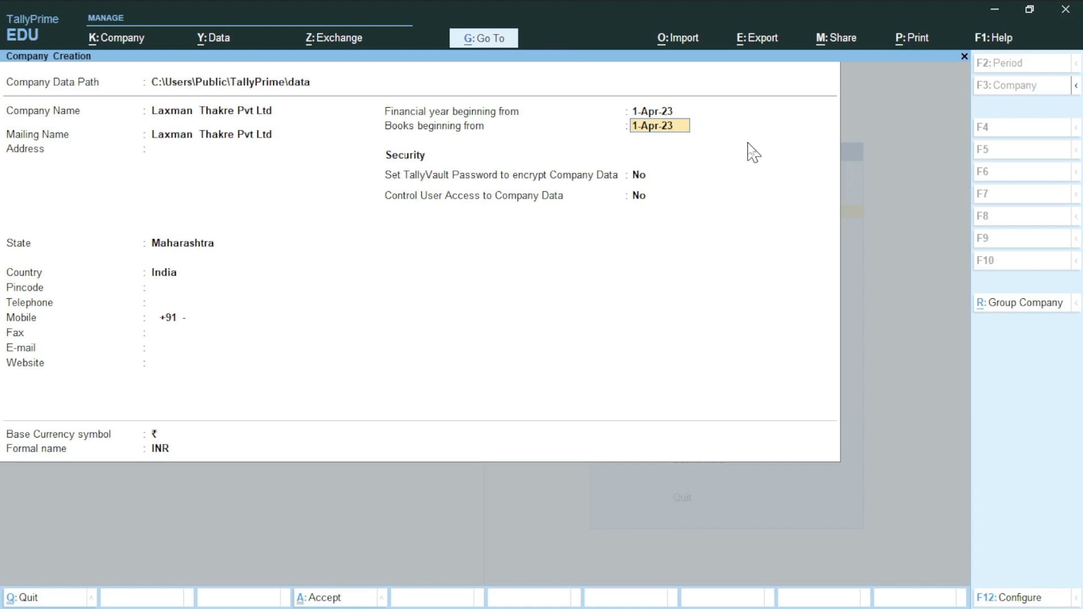
key(Return)
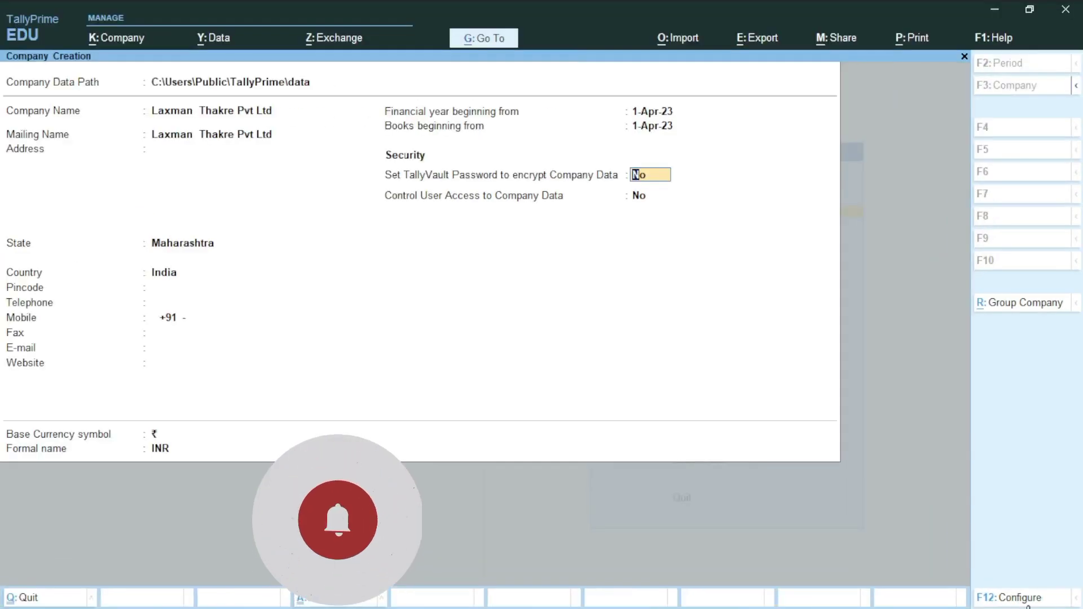
Set both TallyVault password encryption and User Access Control to No in the company creation configuration
click(1034, 599)
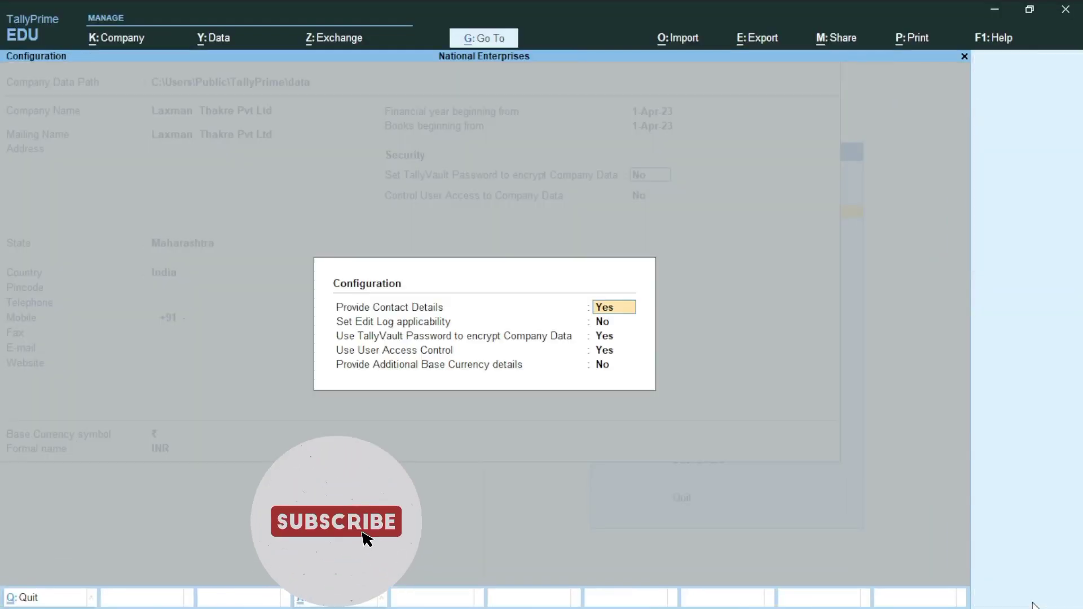
click(612, 352)
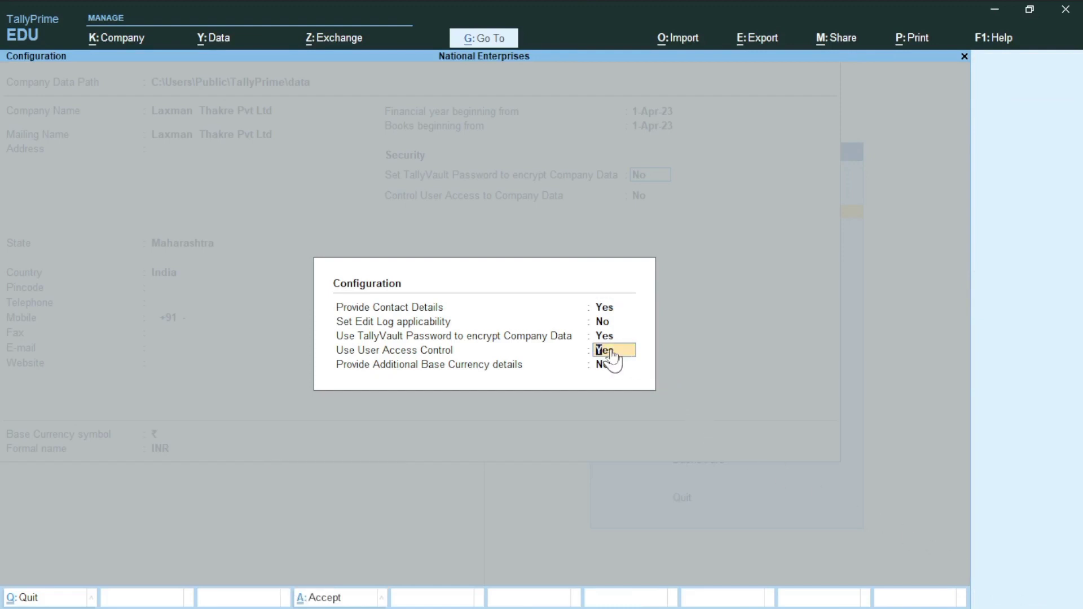
key(Up)
key(n)
key(n)
key(Return)
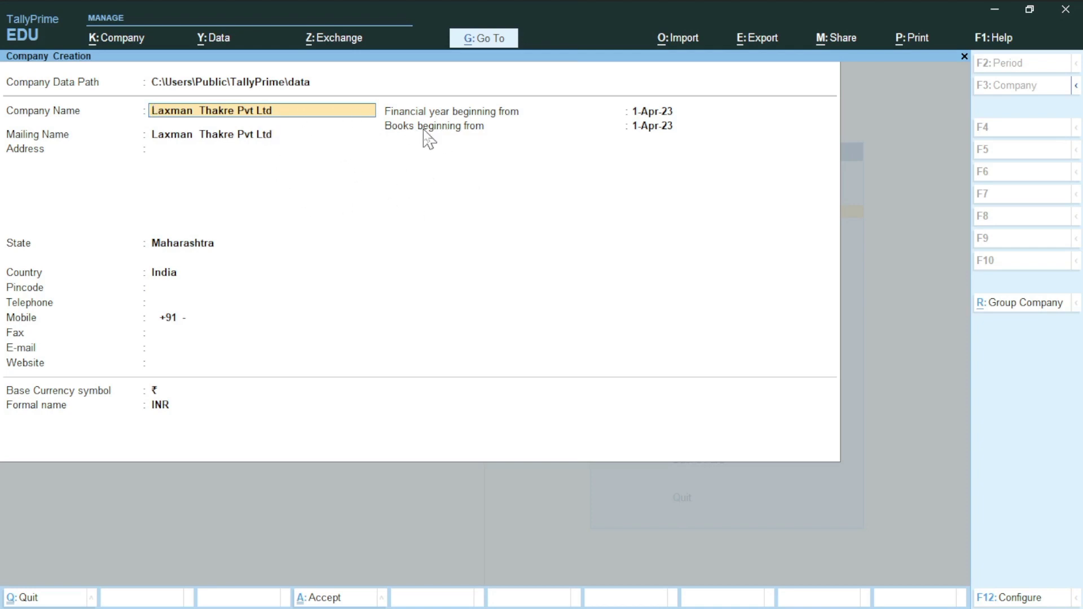
Set Use TallyVault Password to encrypt Company Data to Yes in the company creation configuration, keeping the other options
click(1022, 601)
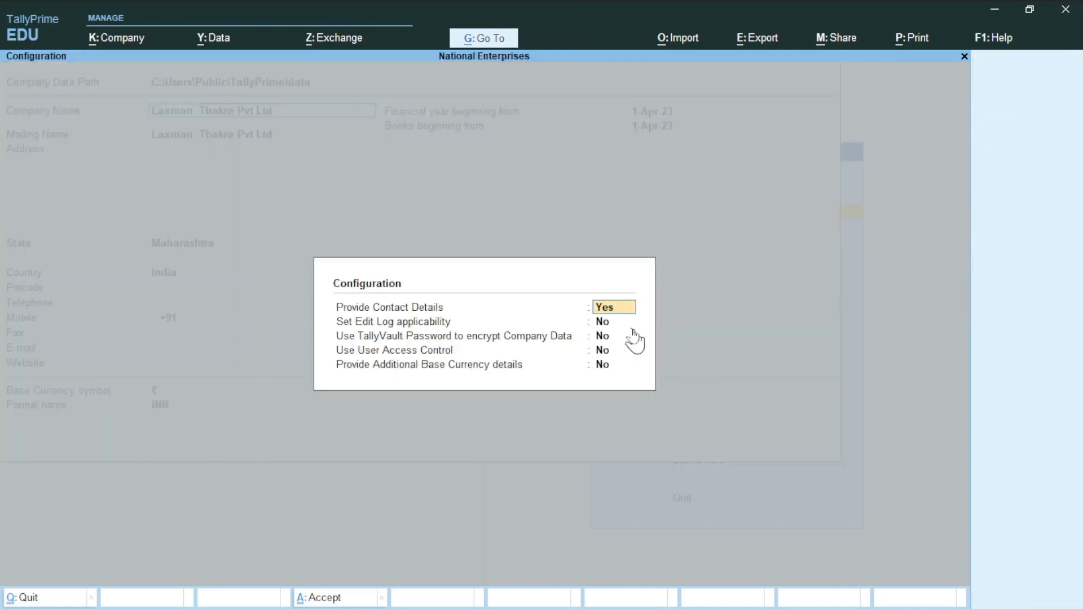
key(Return)
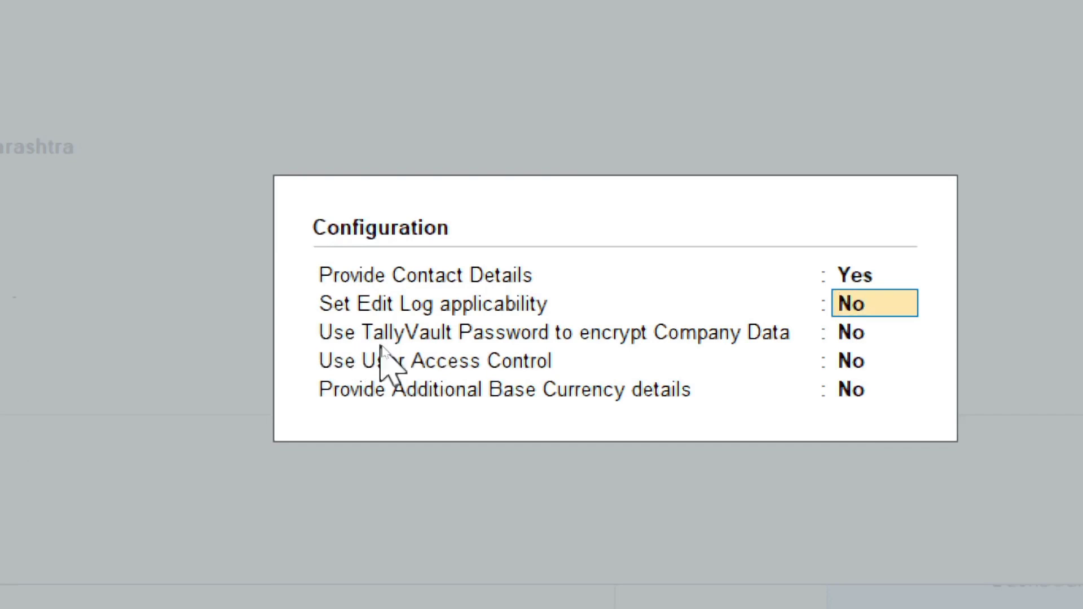
click(866, 336)
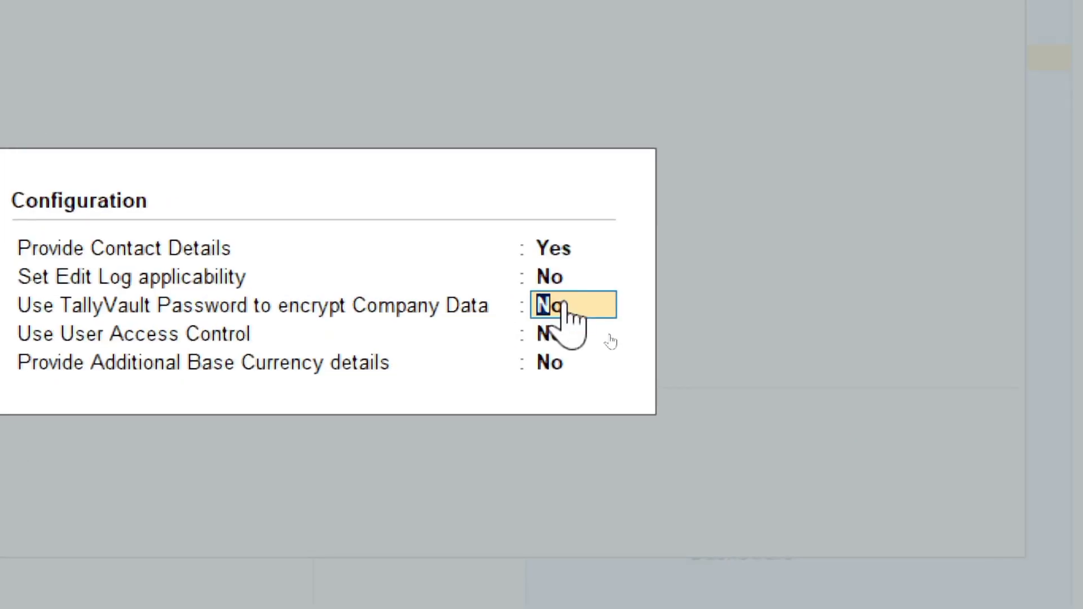
text(y)
key(Return)
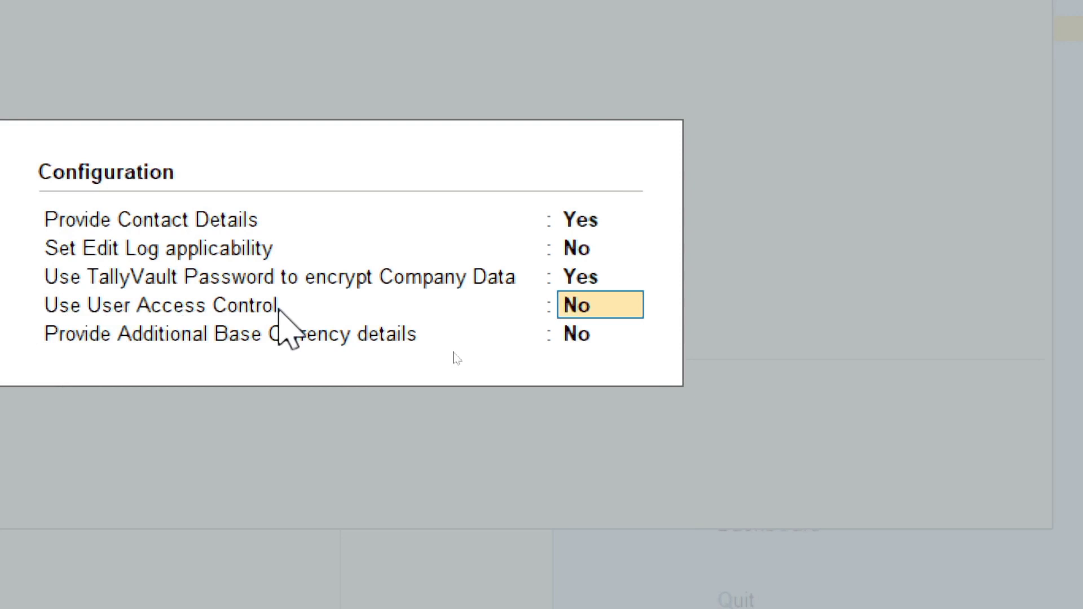
key(Return)
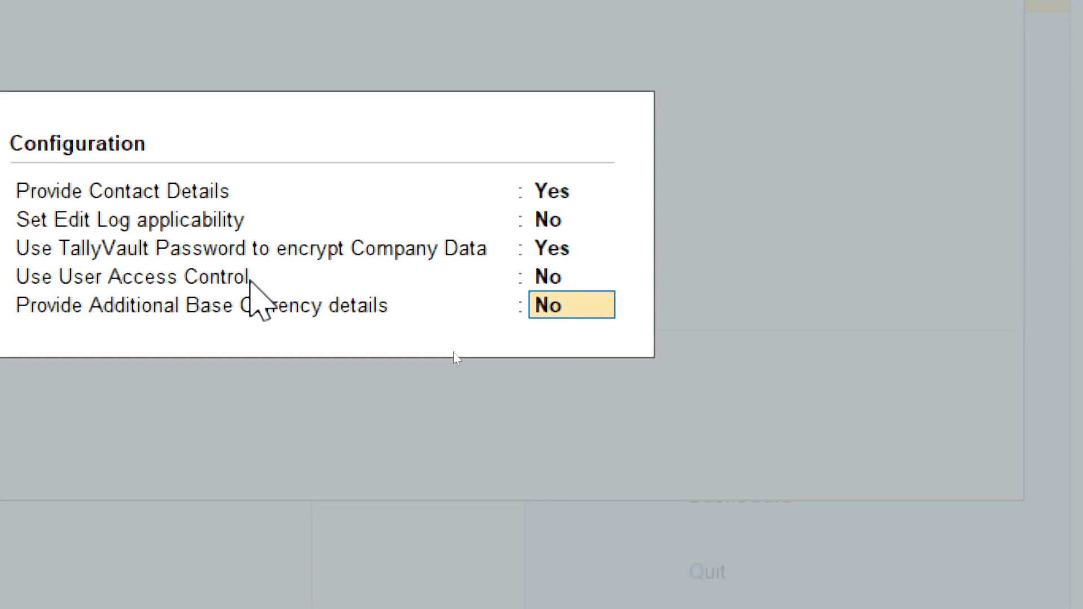
key(Return)
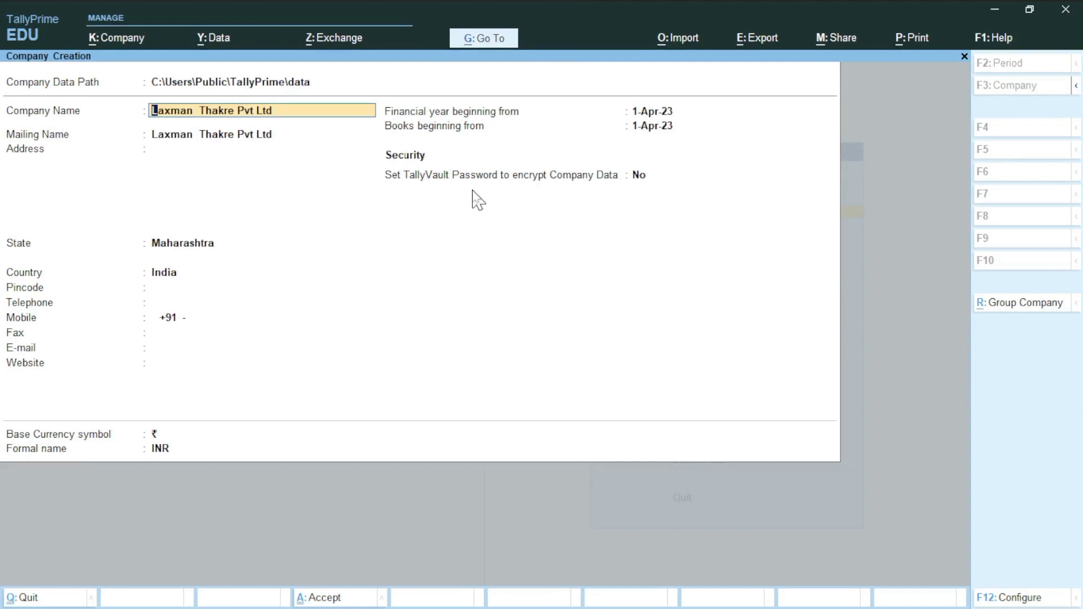
Set TallyVault encryption to Yes for the new company, and enter and confirm the TallyVault password
key(Return)
key(Return)
key(Return)
key(Return)
key(Return)
key(Return)
key(Return)
key(Return)
key(Return)
key(Return)
key(Return)
key(Return)
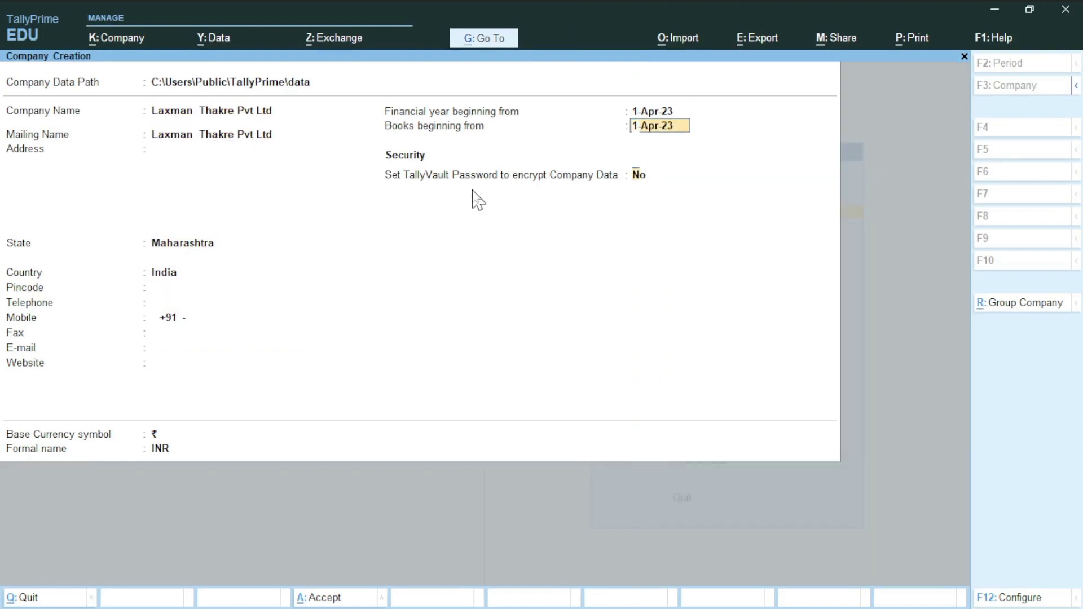
key(Return)
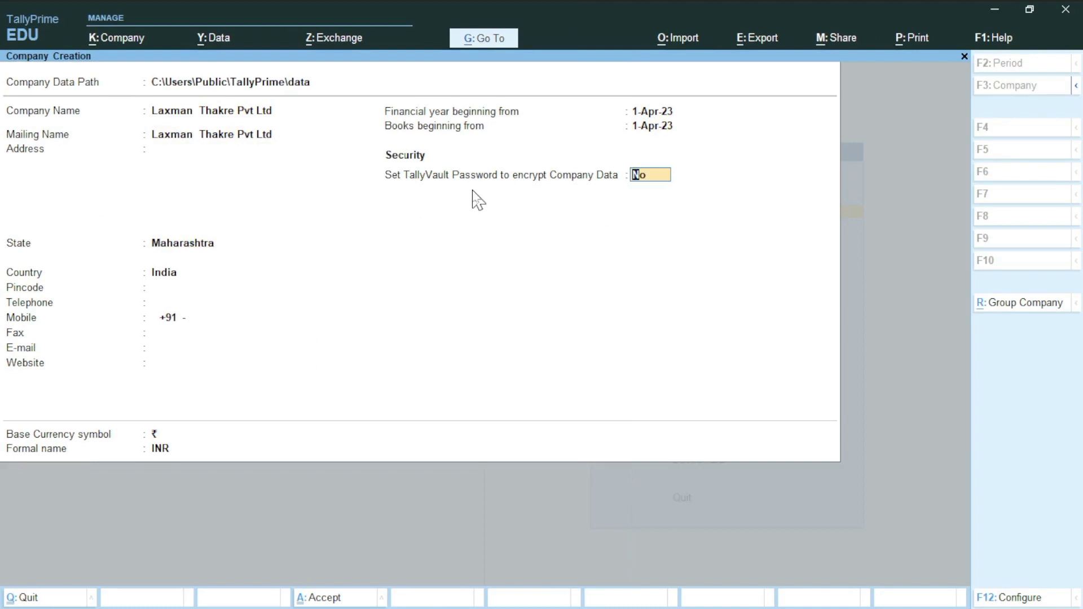
text(y)
key(Return)
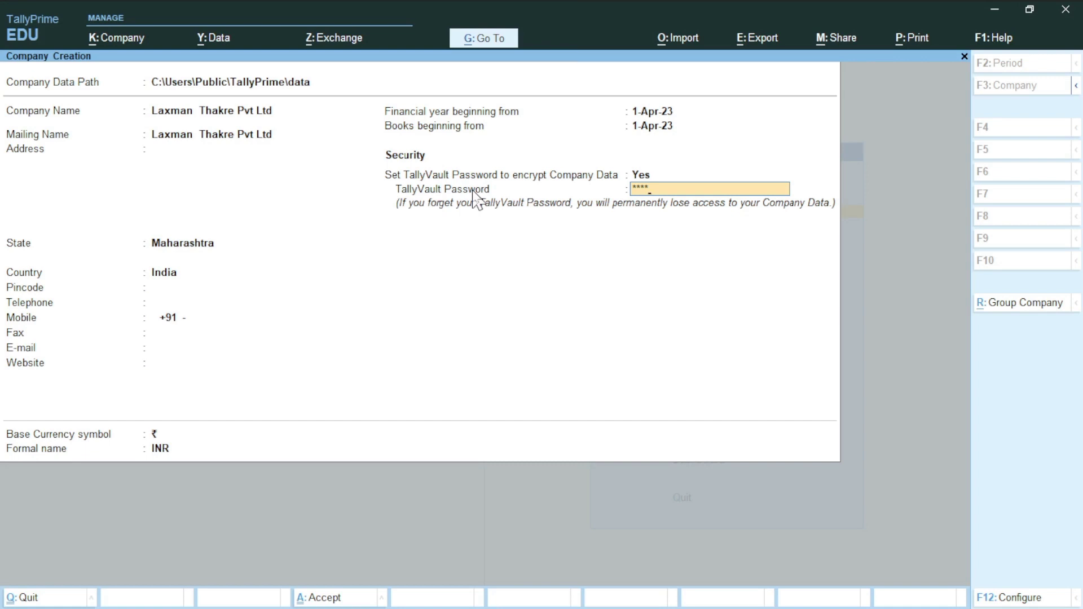
key(Return)
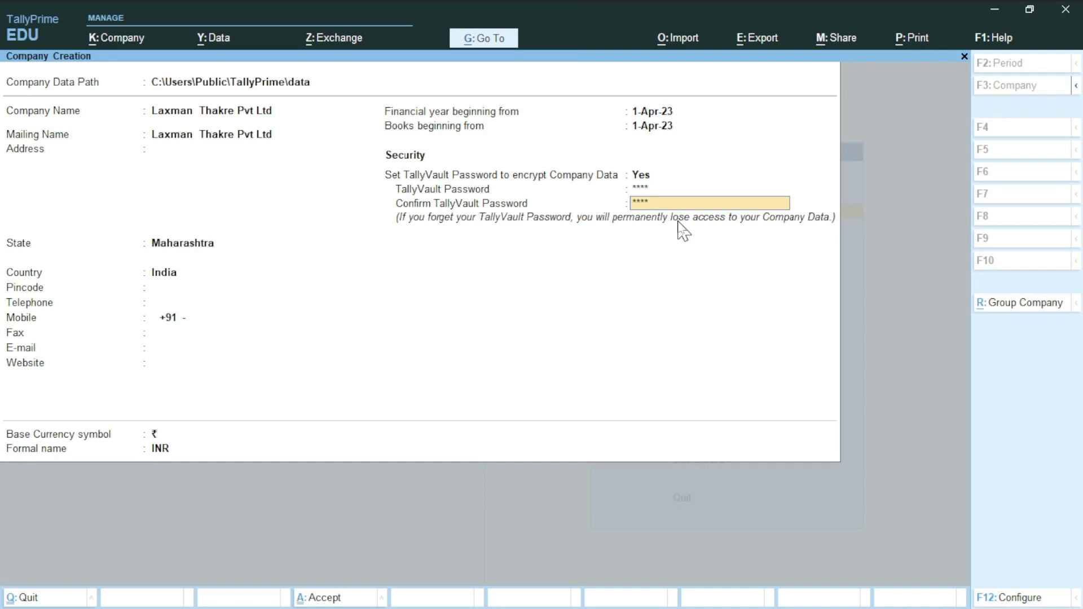
key(Return)
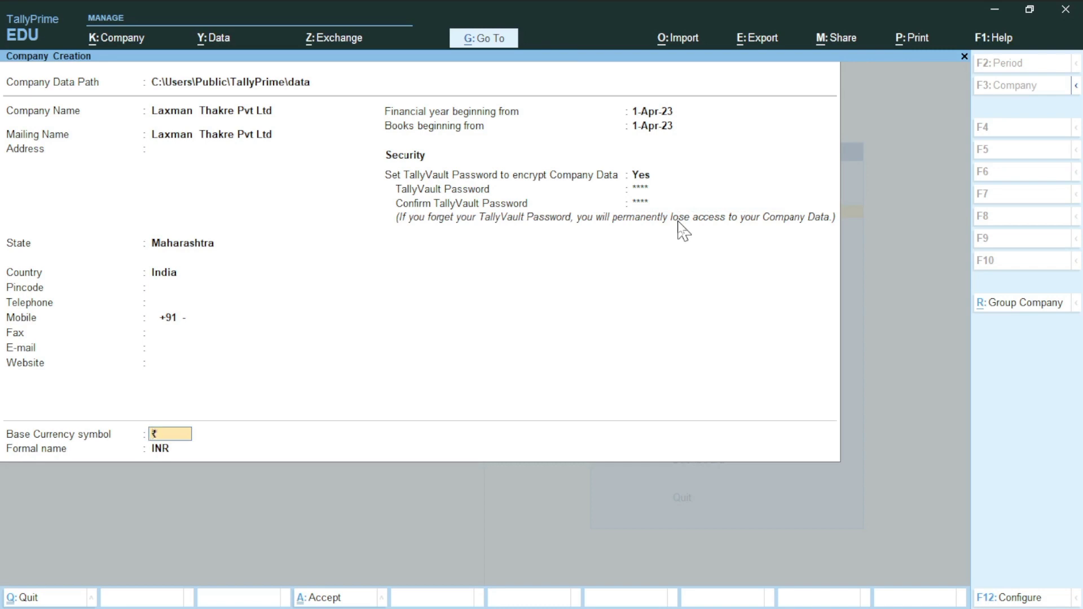
Keep the base currency symbol ₹ and formal name INR, and accept the company creation
key(Return)
key(Return)
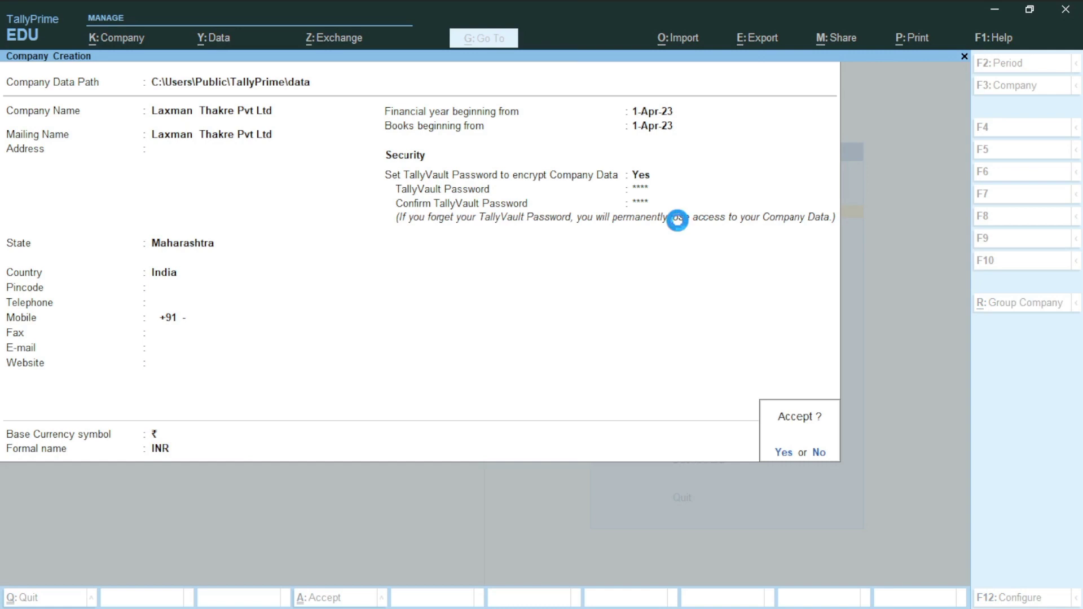
key(y)
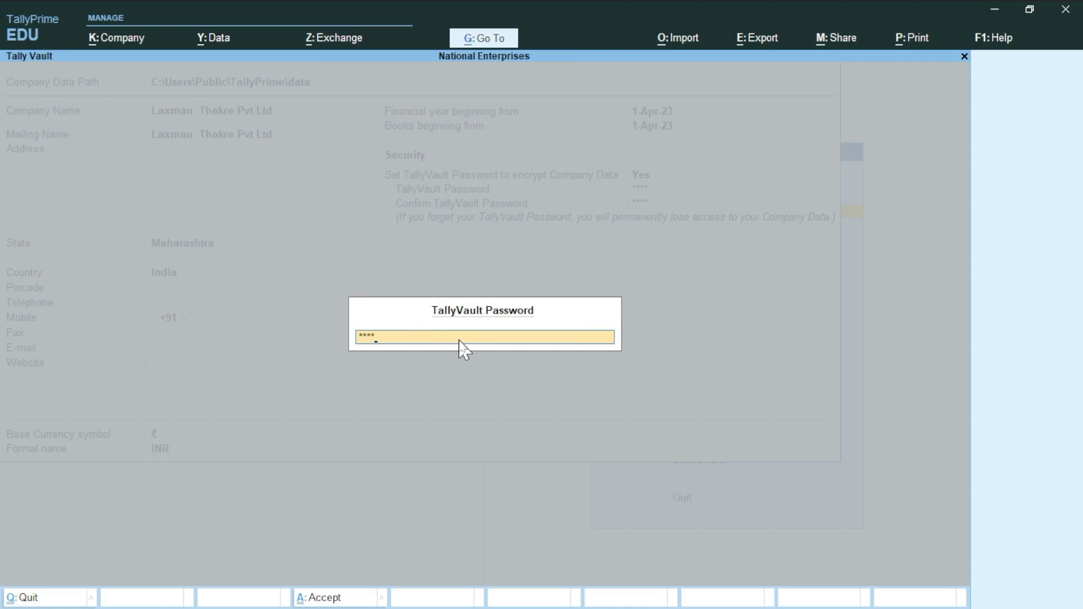
Submit the TallyVault password for the new company, and keep Maintain Accounts, Bill-wise entry, Maintain Inventory, Integrate Accounts with Inventory and GST at Yes
key(Return)
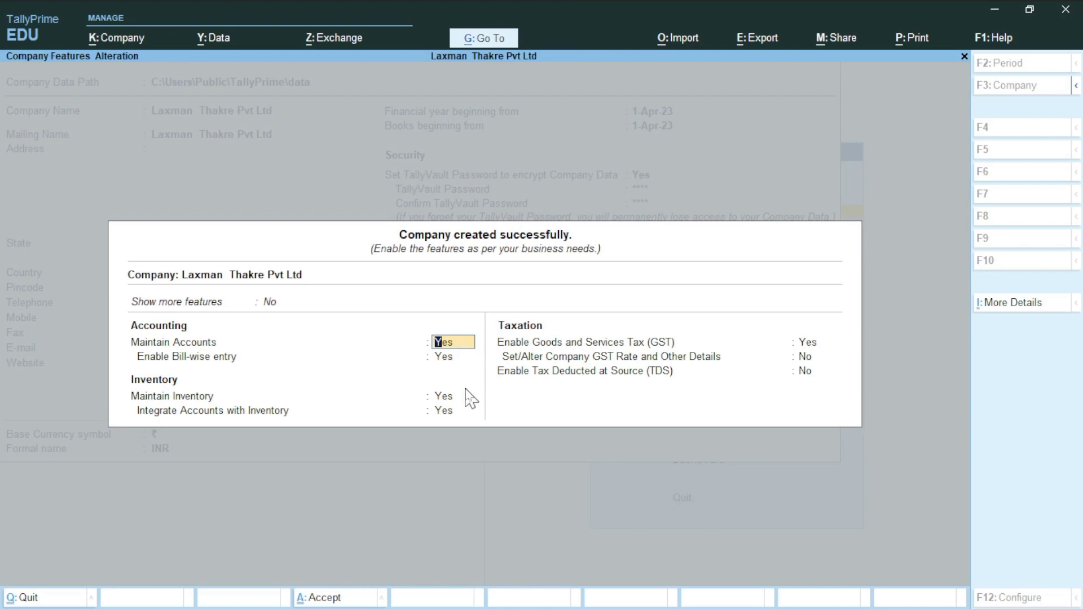
key(Return)
key(Return)
key(Return)
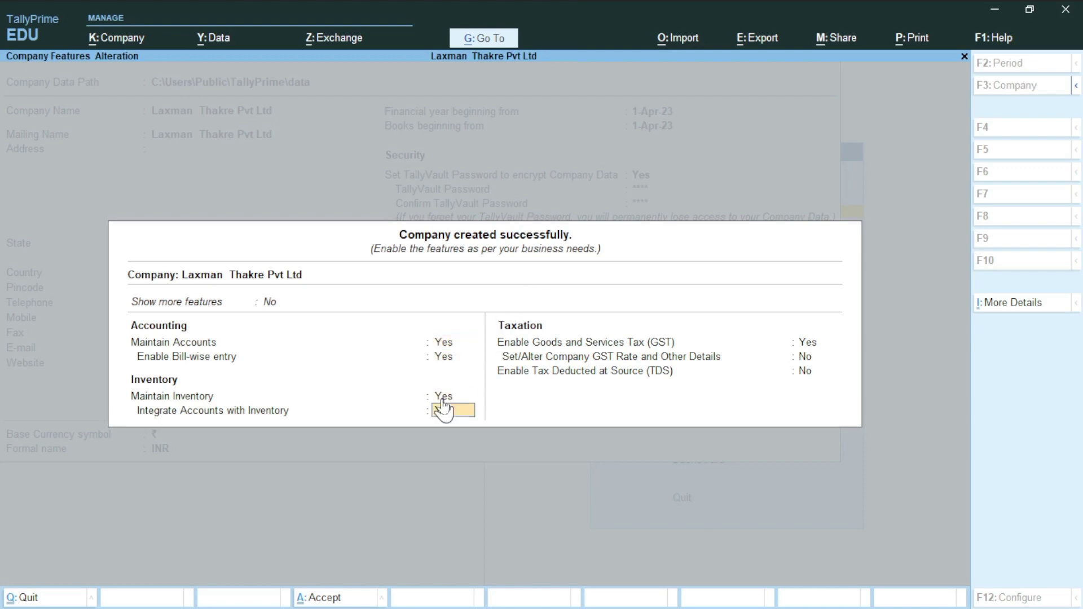
key(Return)
key(Return)
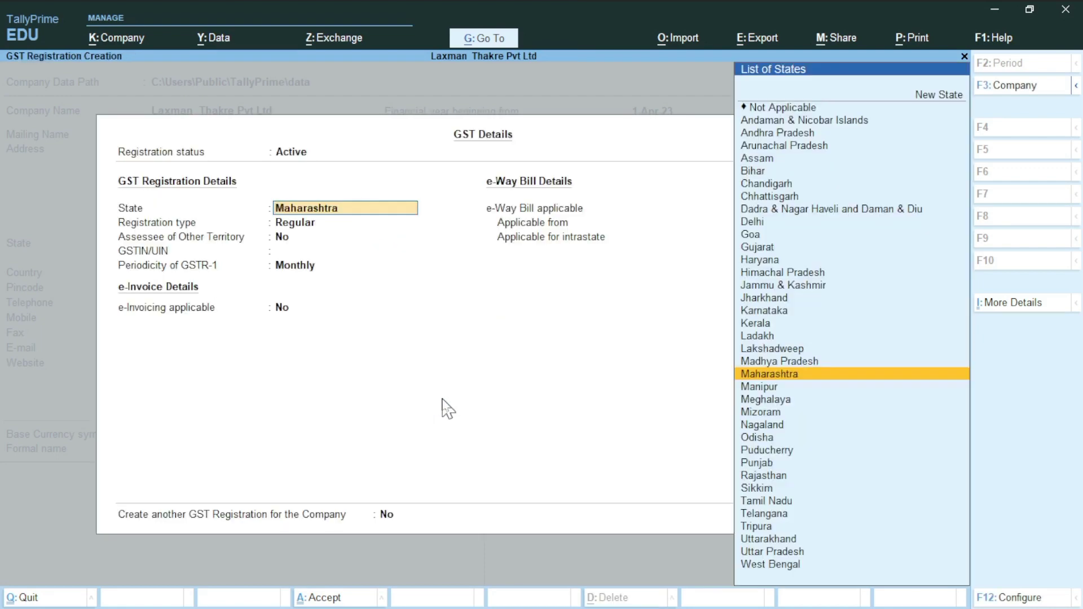
Keep the GST registration as Maharashtra, Regular, not Other Territory, Monthly GSTR-1 and no e-Invoicing, leaving GSTIN/UIN blank
key(Return)
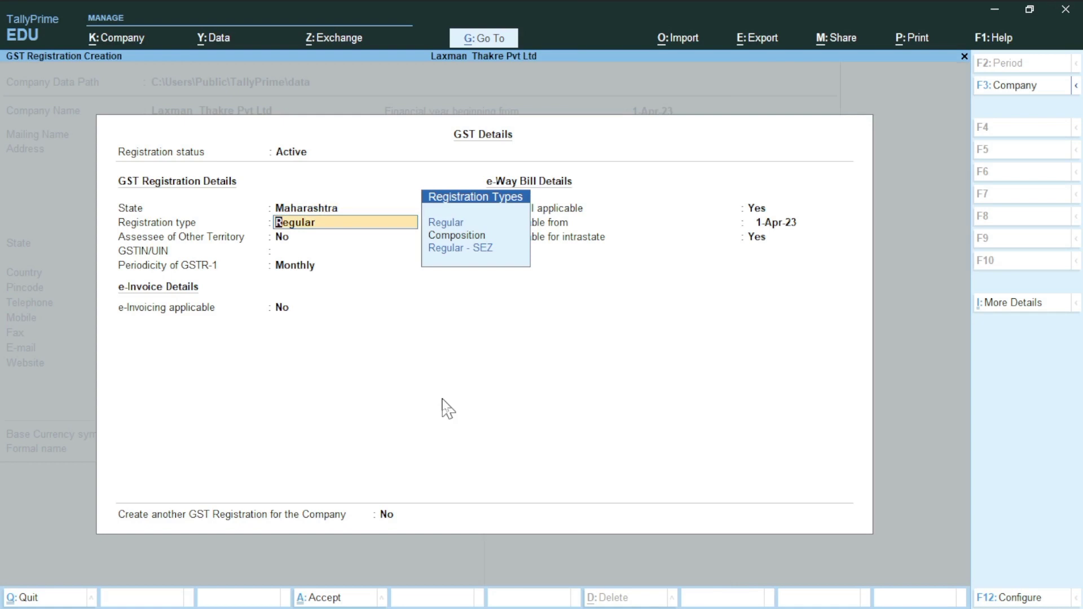
key(Return)
key(Return)
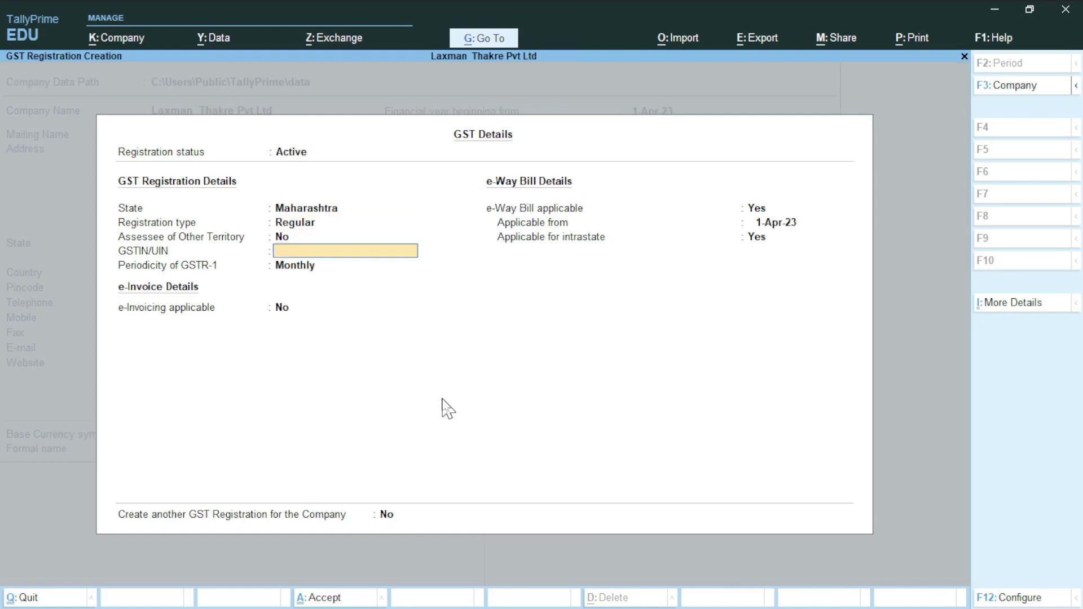
key(Return)
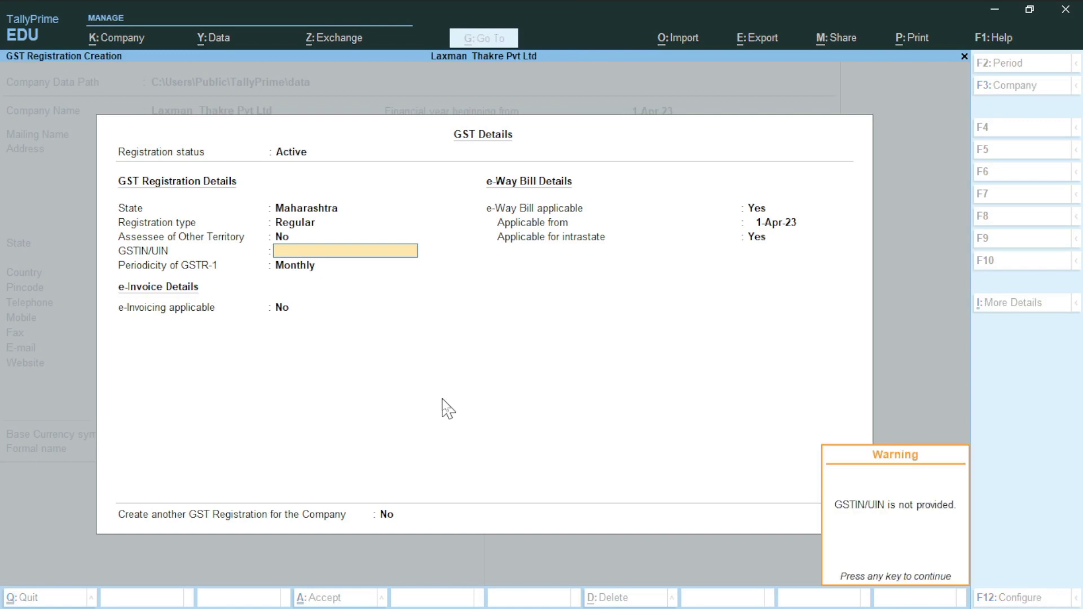
key(Return)
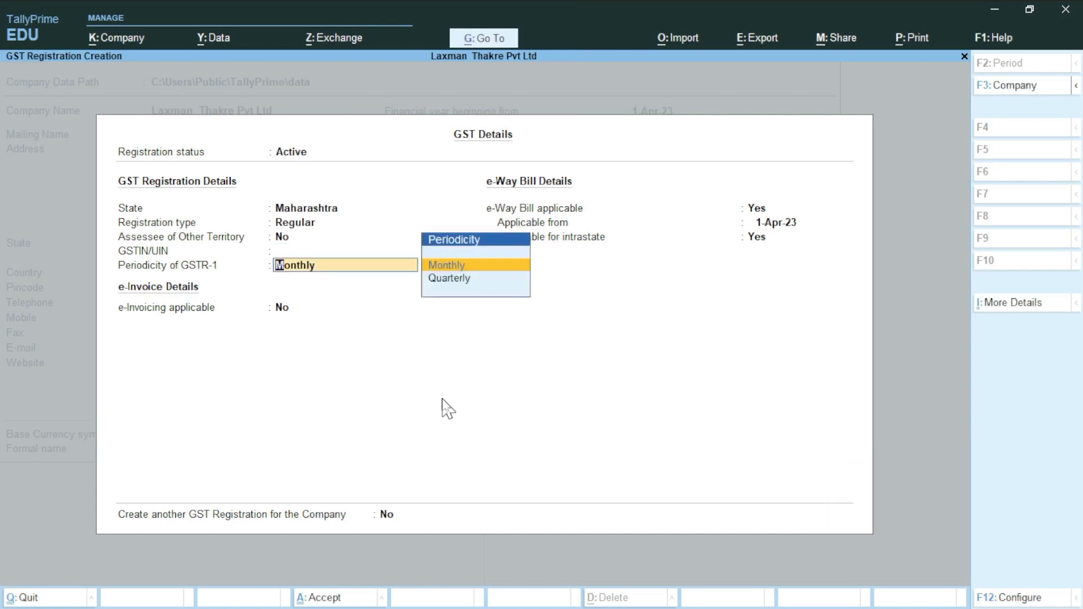
key(Return)
key(Return)
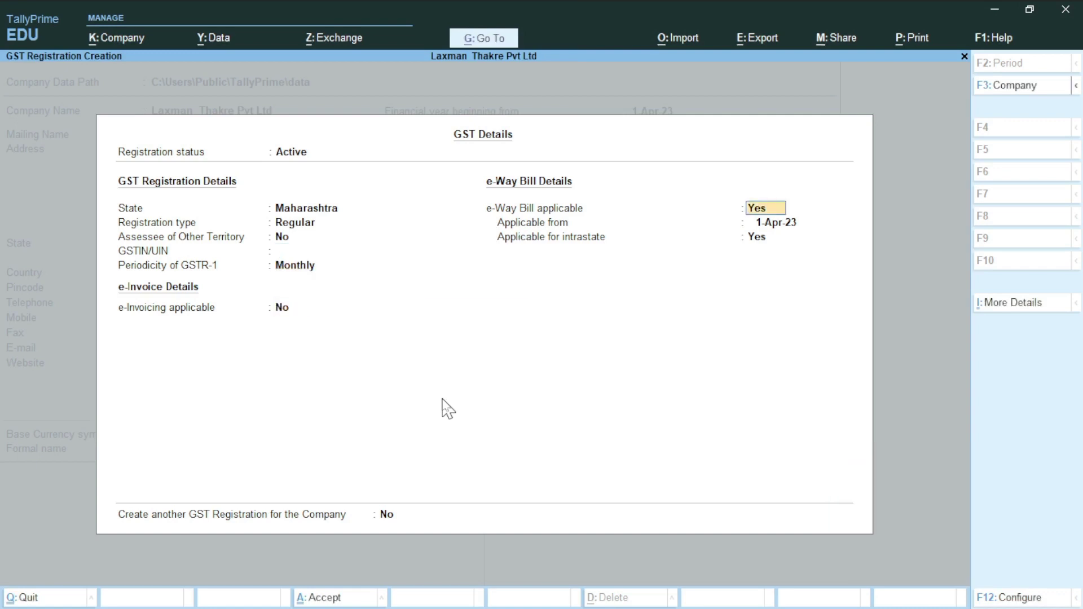
Keep e-Way Bill applicable from 1-Apr-23 including intrastate, and accept the GST details
key(Return)
key(Return)
key(Return)
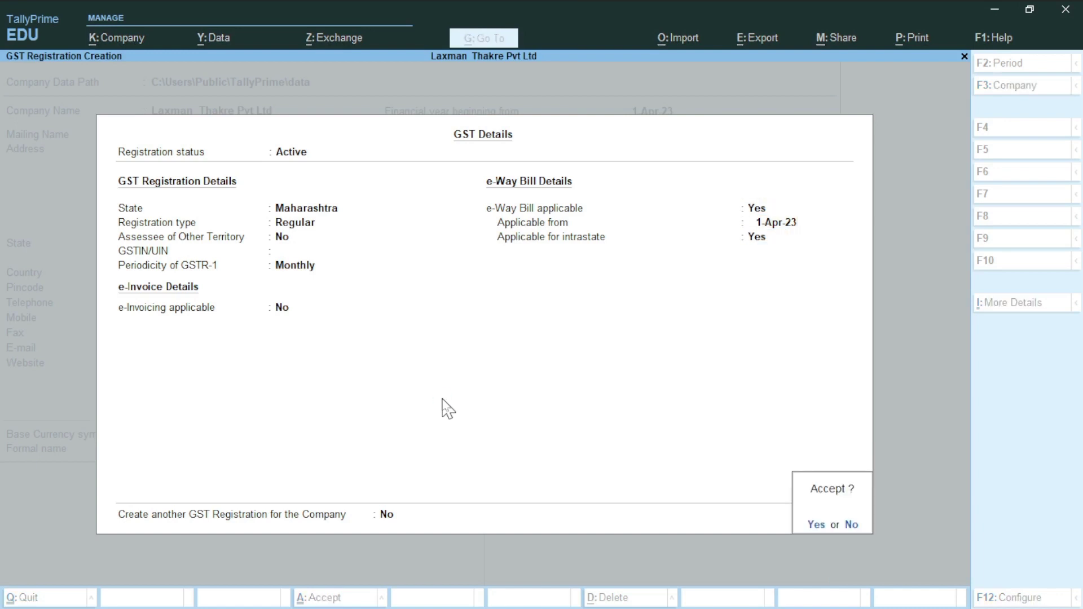
key(Return)
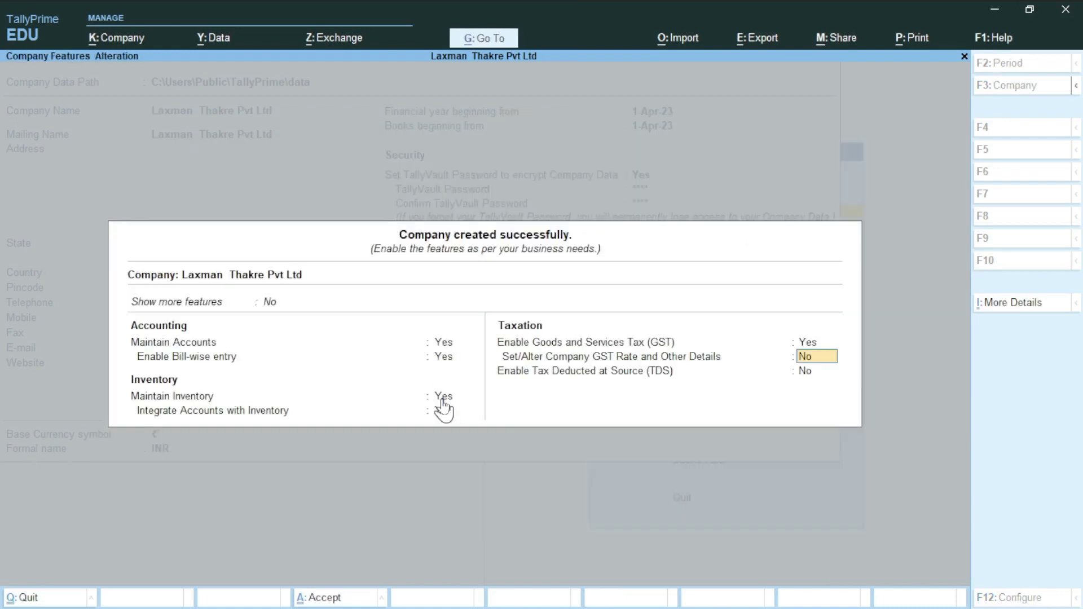
Keep the company GST rate details and TDS at No, and accept the company features
key(Return)
key(Return)
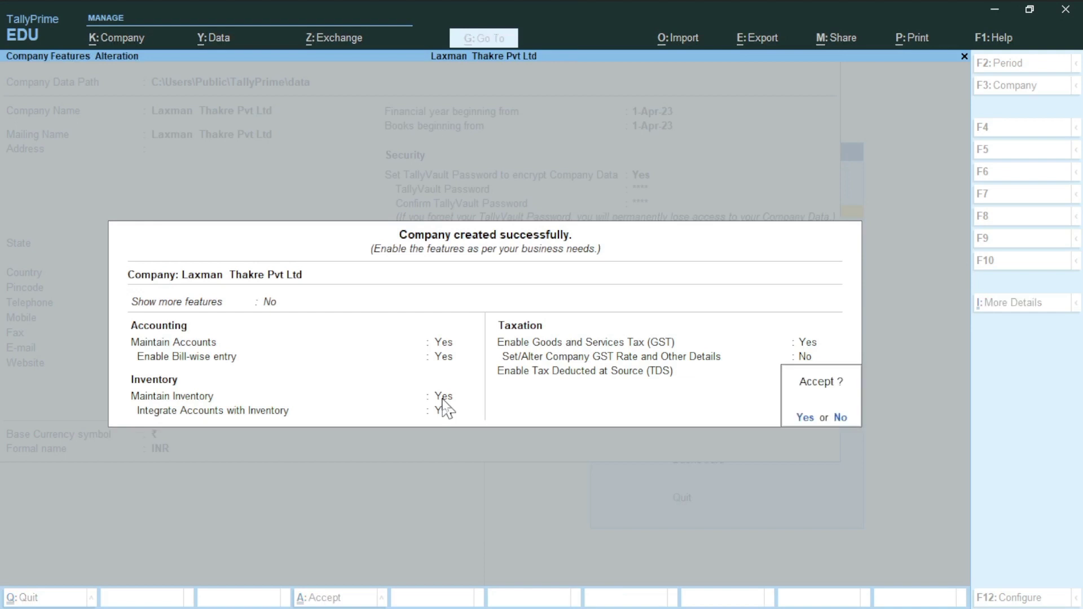
key(Return)
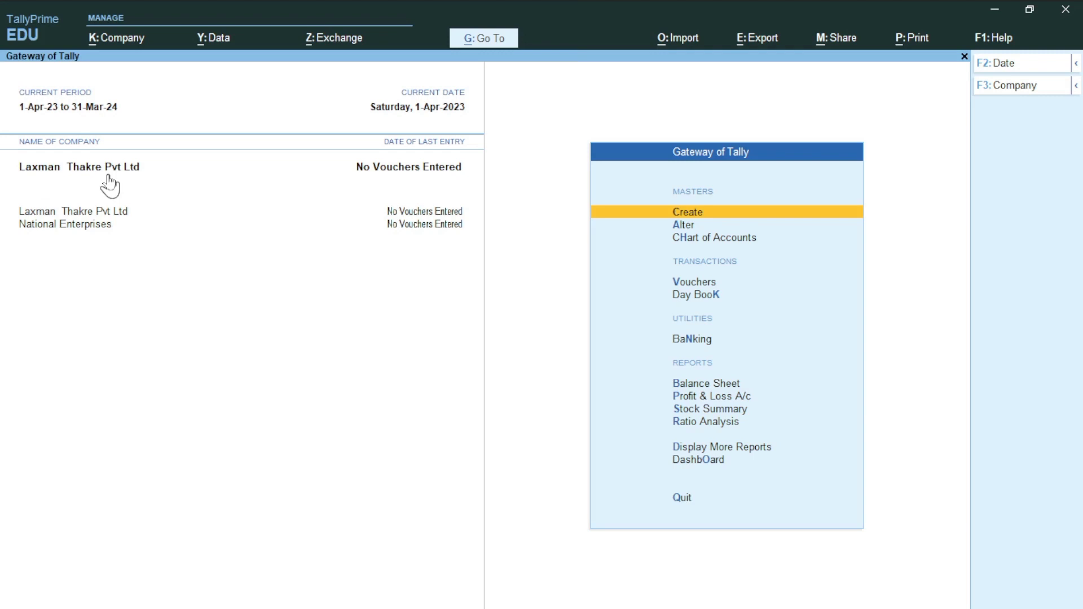
Shut the newly created TallyVault-encrypted company and confirm closing it
click(195, 169)
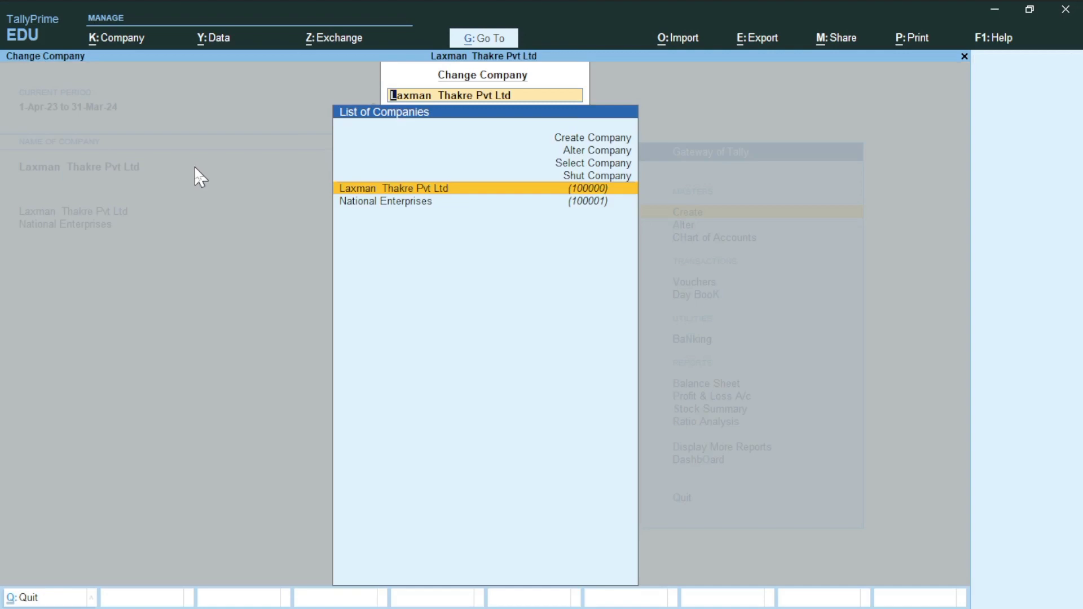
key(Up)
key(Up)
key(Down)
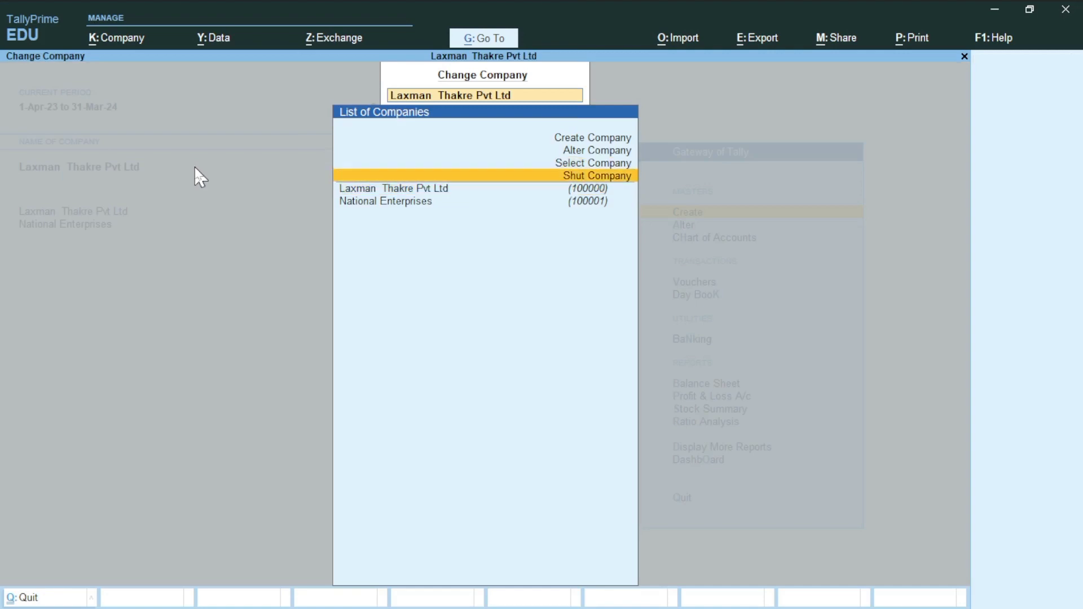
key(Return)
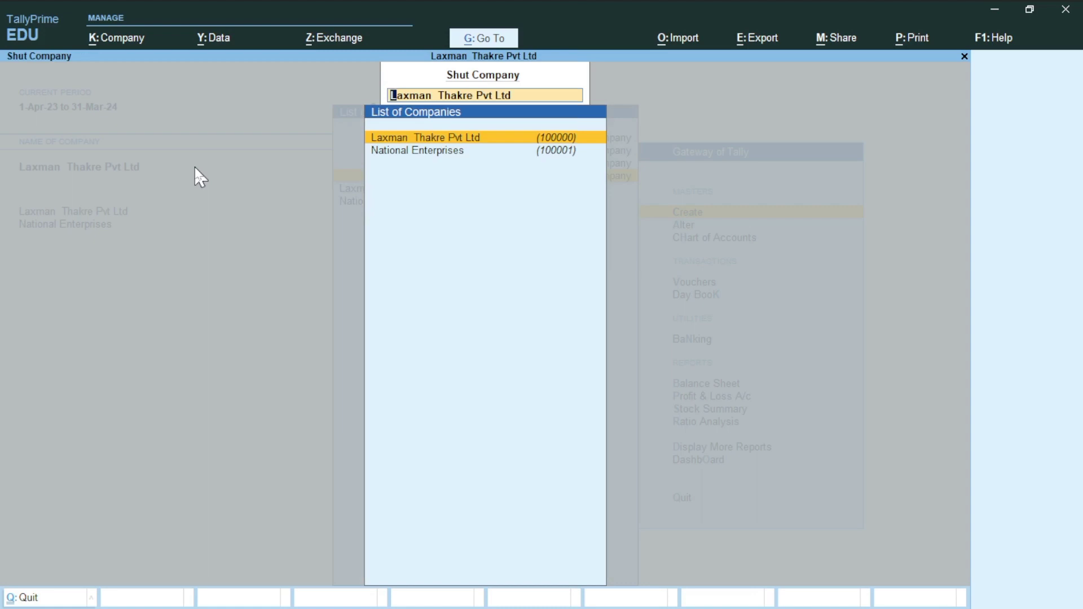
key(Return)
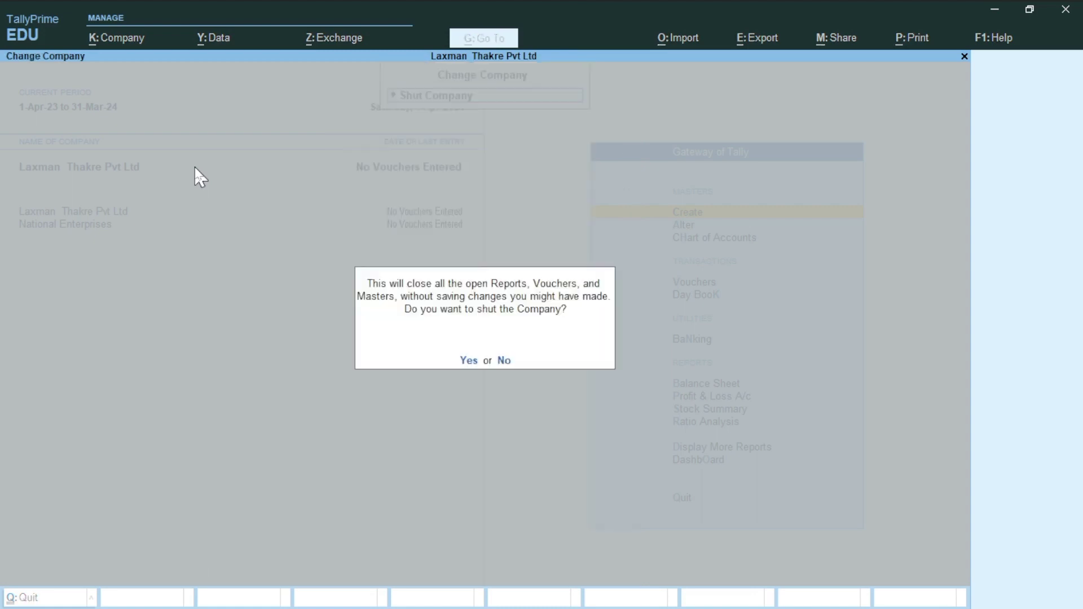
key(y)
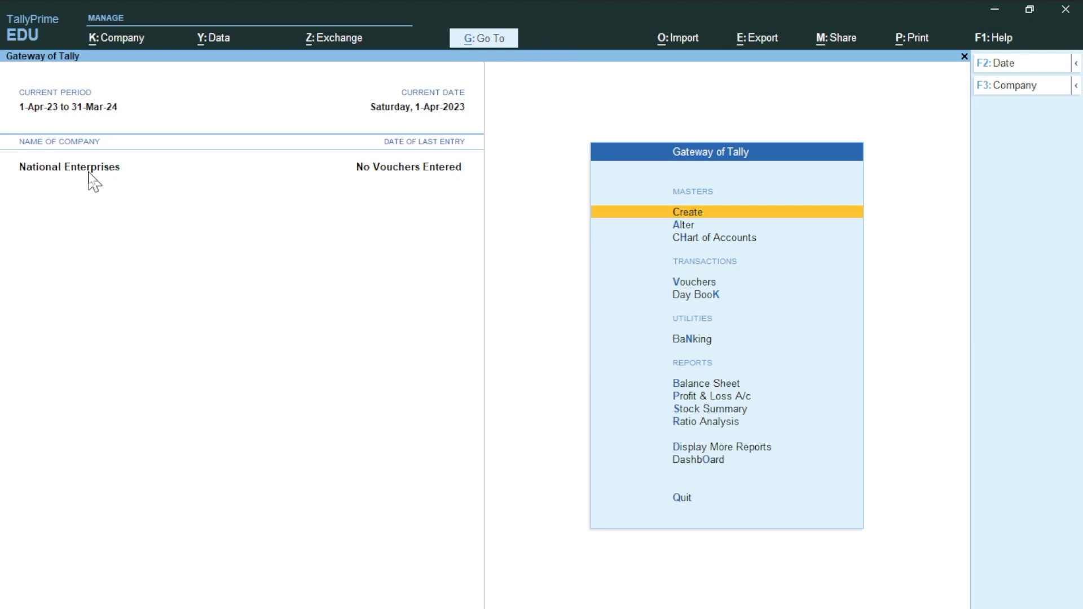
key(F3)
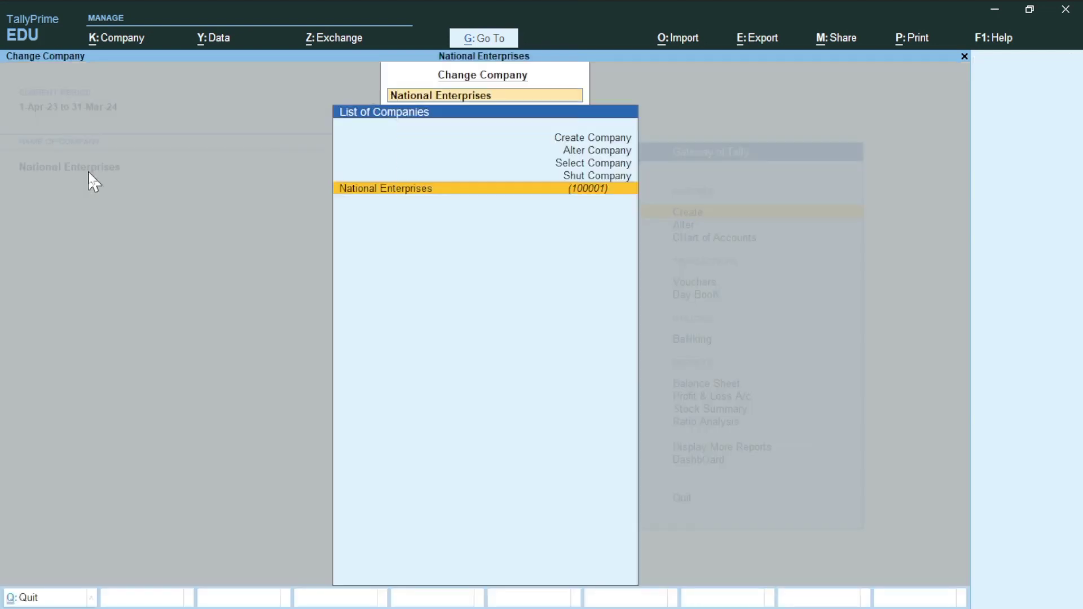
key(Escape)
key(Escape)
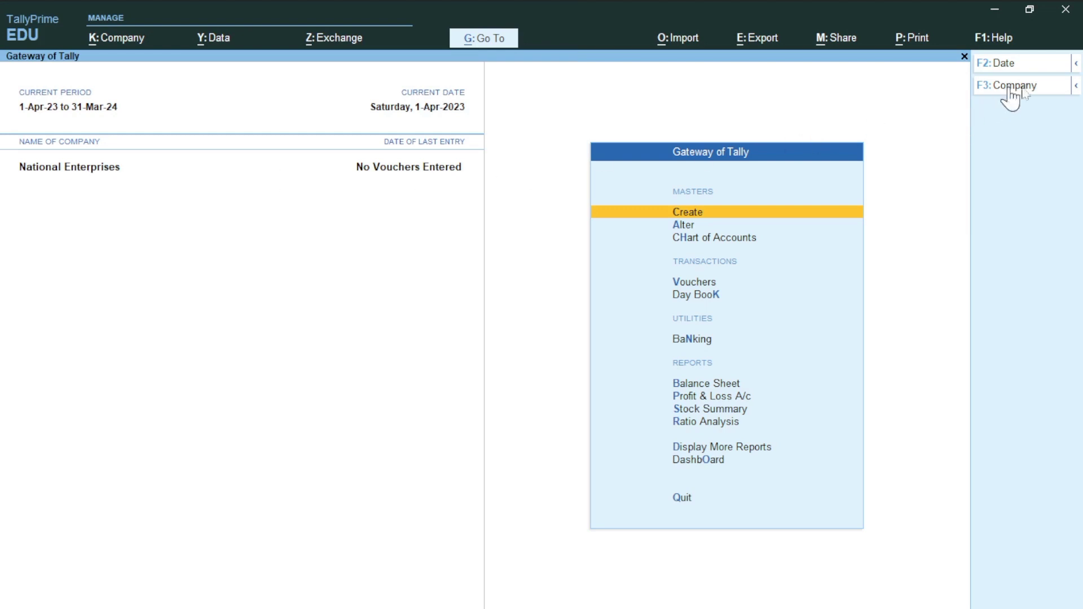
Select the company with the masked name from the data path, and enter its TallyVault password to open it
click(1035, 90)
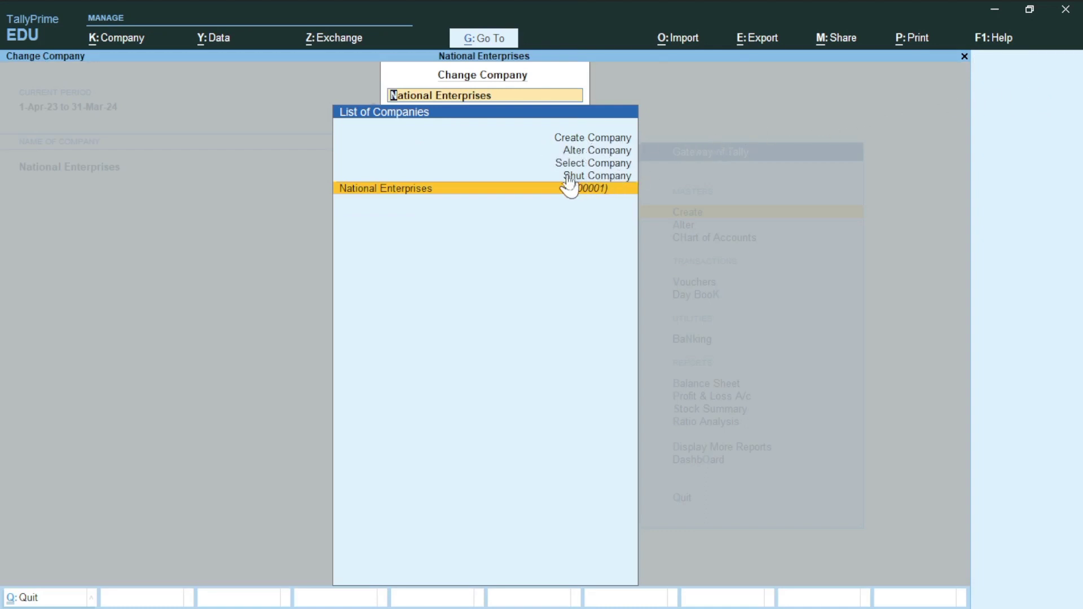
click(584, 167)
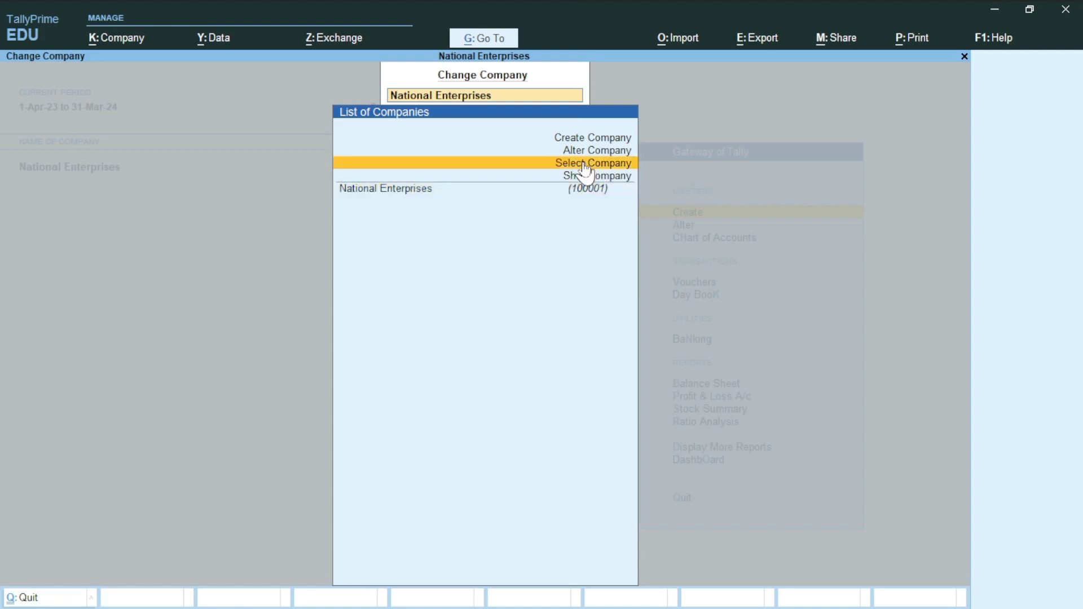
click(583, 161)
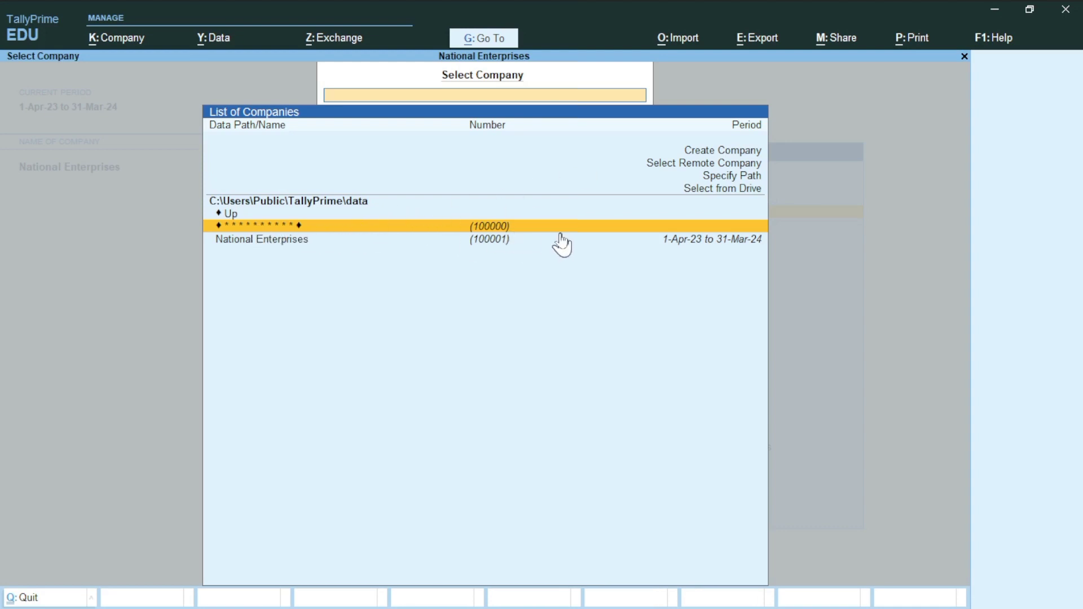
click(496, 228)
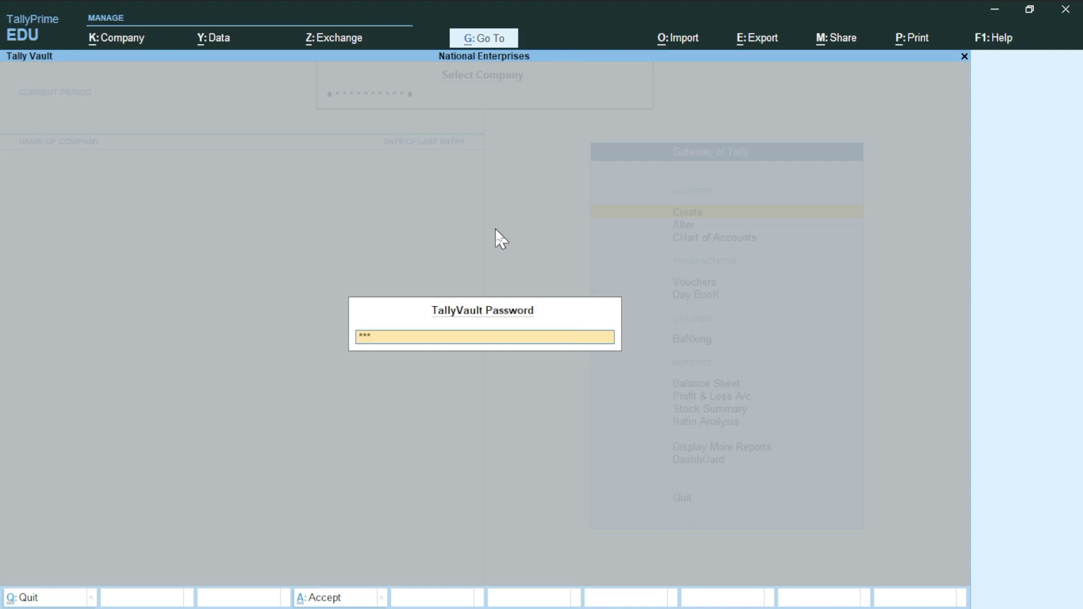
key(BackSpace)
key(BackSpace)
key(BackSpace)
key(BackSpace)
key(BackSpace)
key(BackSpace)
key(BackSpace)
key(Return)
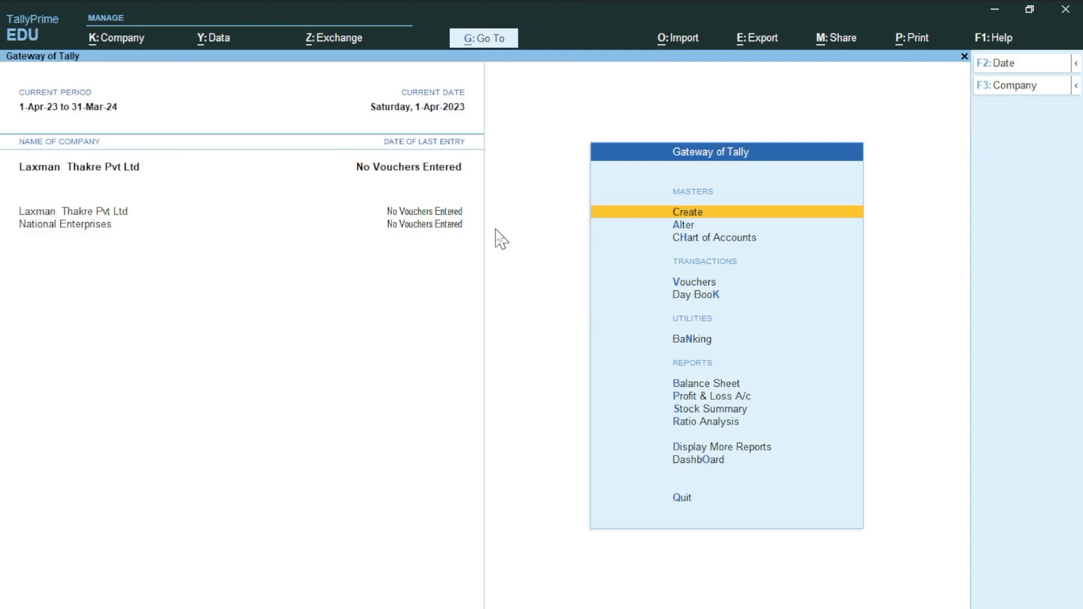
Shut the National Enterprises company and confirm closing it
key(F3)
key(Up)
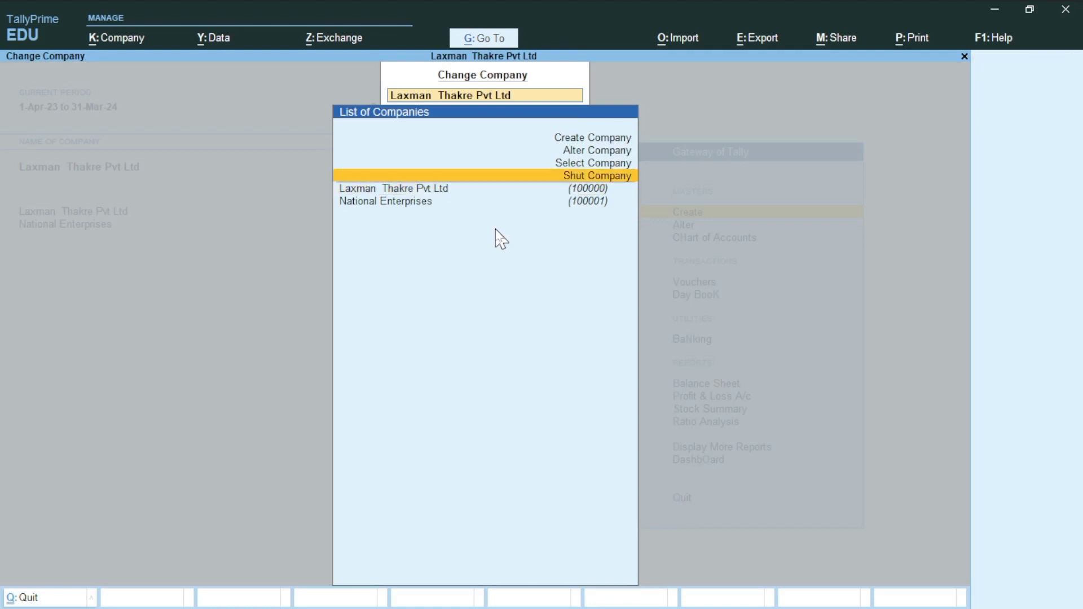
key(Return)
key(Down)
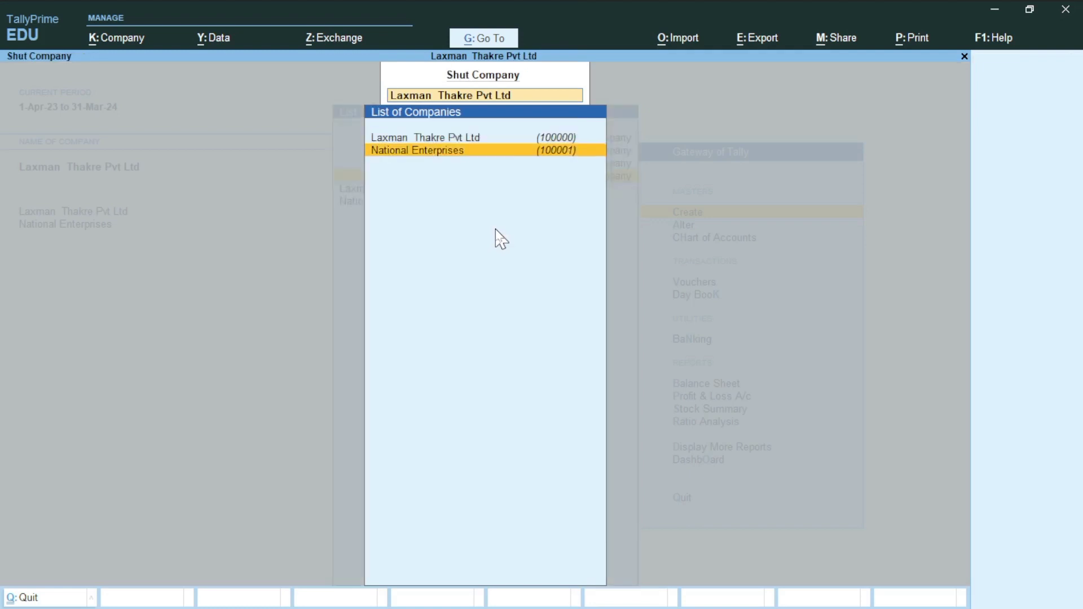
key(Return)
key(y)
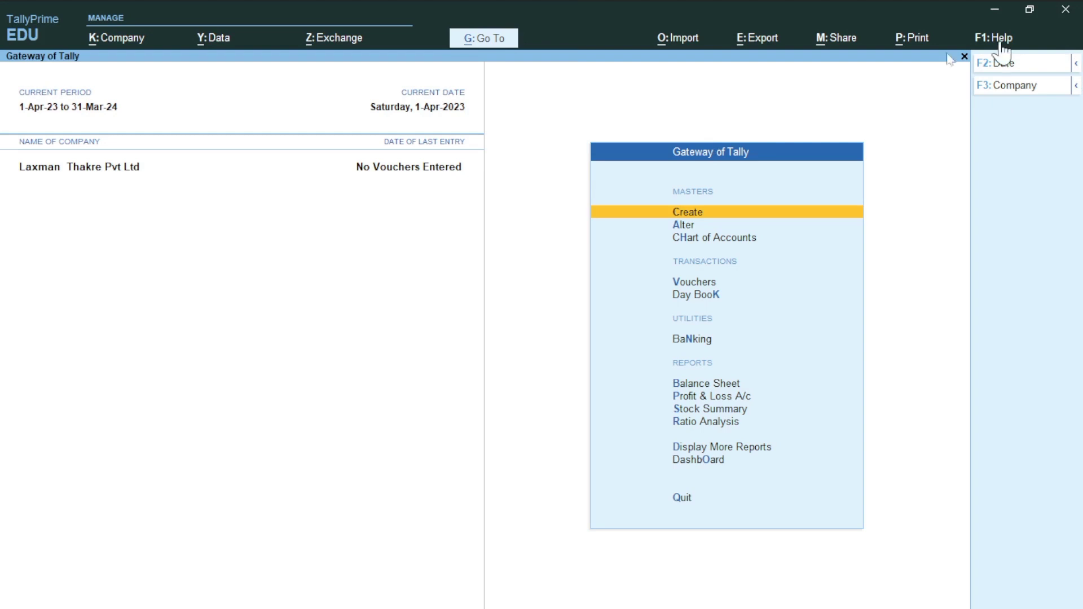
Quit TallyPrime and confirm exiting
click(1067, 11)
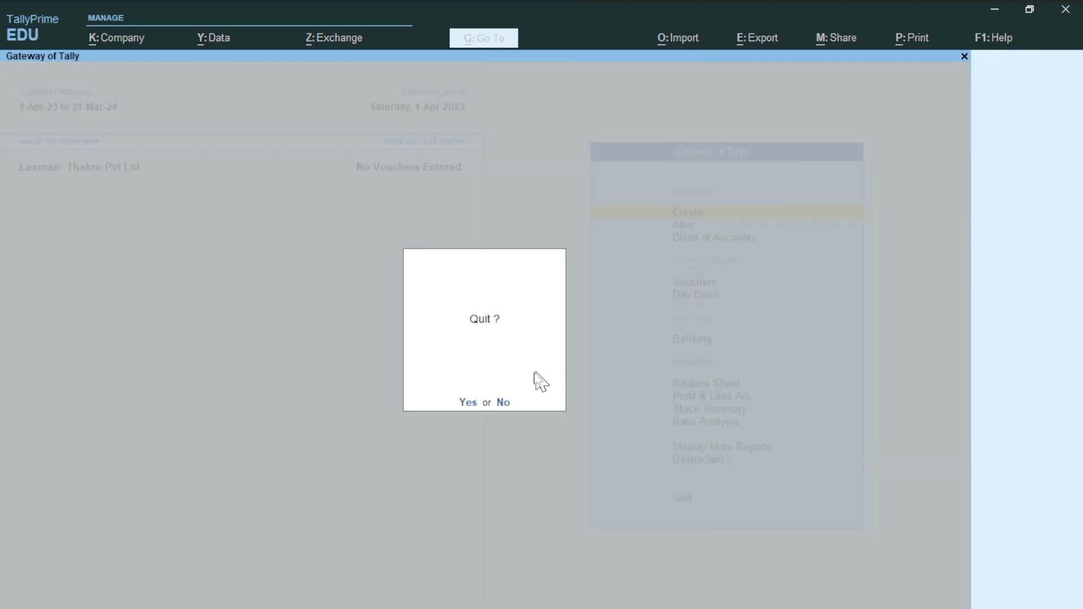
click(464, 404)
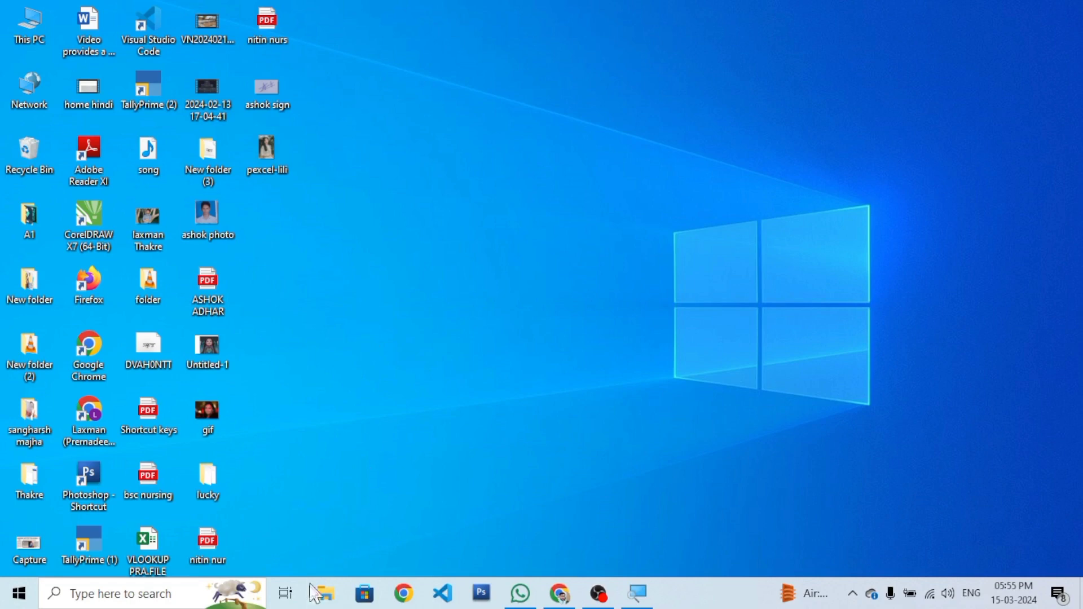
Switch to File Explorer, examine the company files in C:\Users\Public\TallyPrime\data\100000, and close the window
click(325, 593)
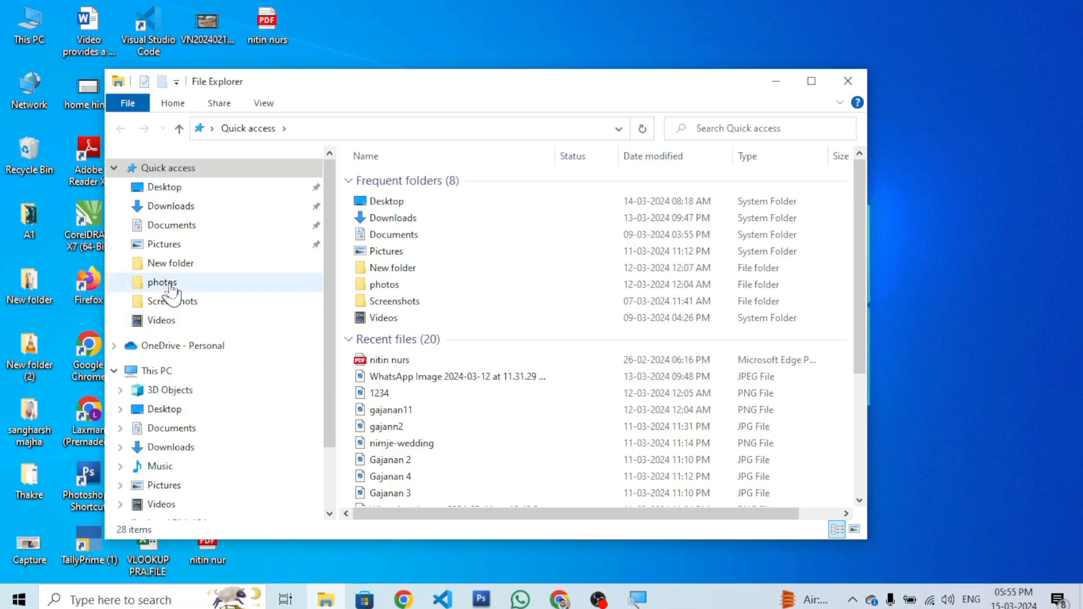
scroll(166, 285, down, 2)
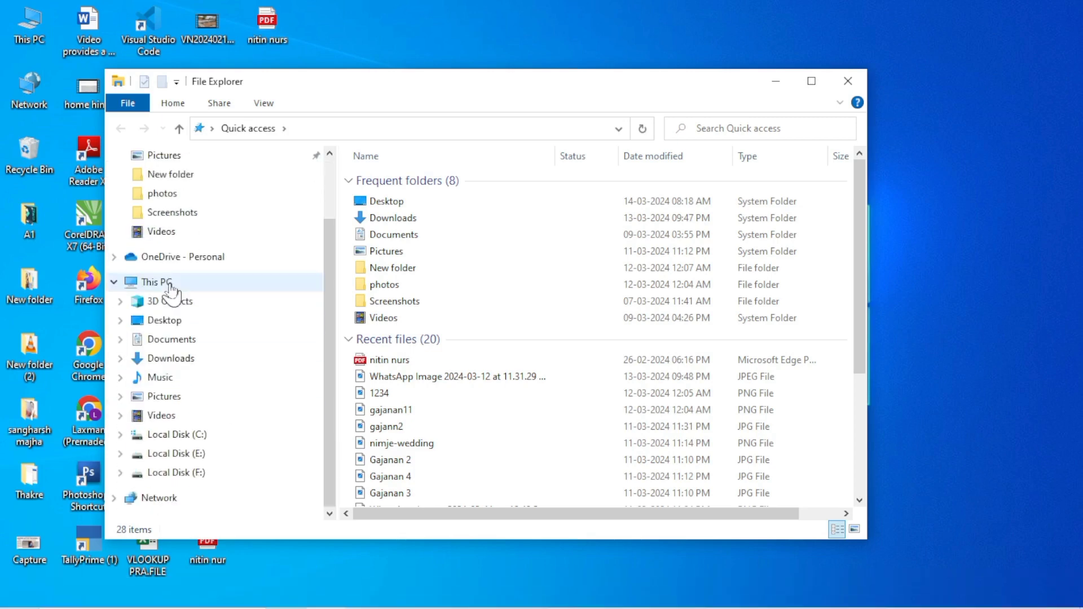
click(185, 434)
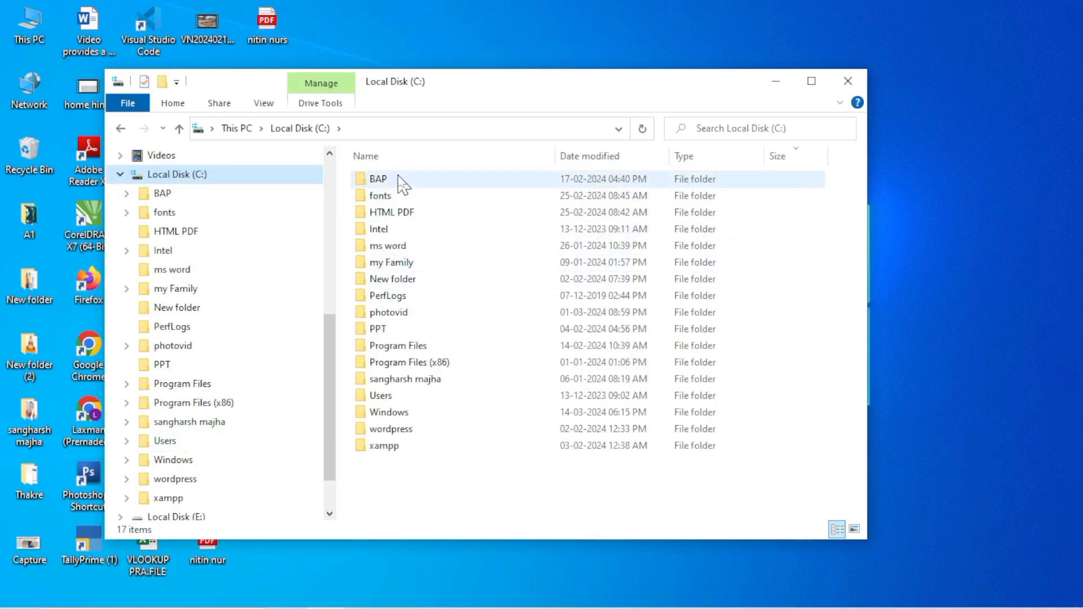
double_click(395, 399)
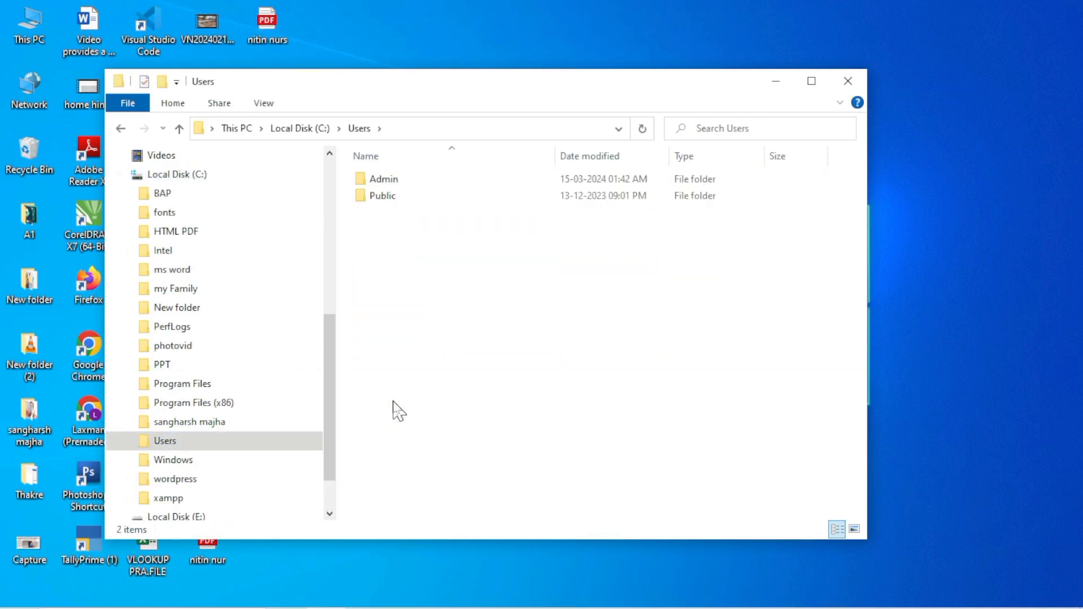
double_click(396, 197)
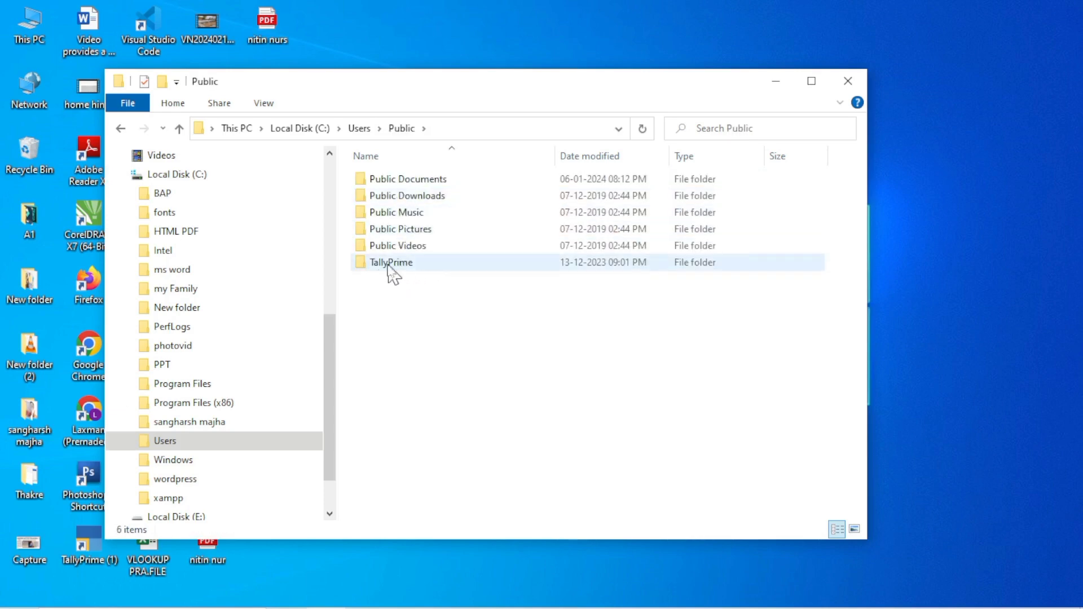
double_click(435, 270)
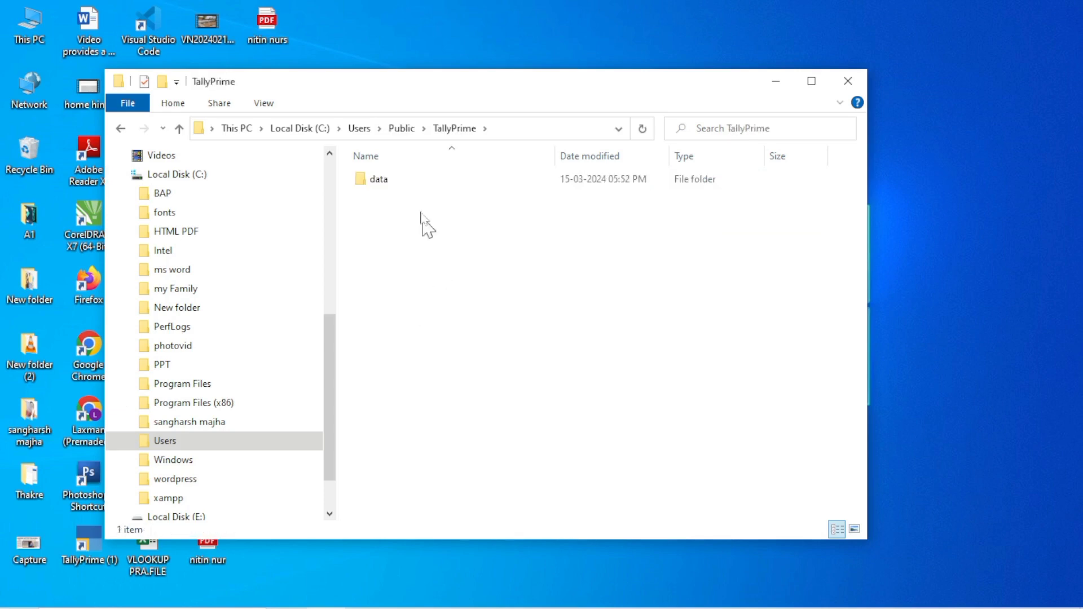
double_click(413, 188)
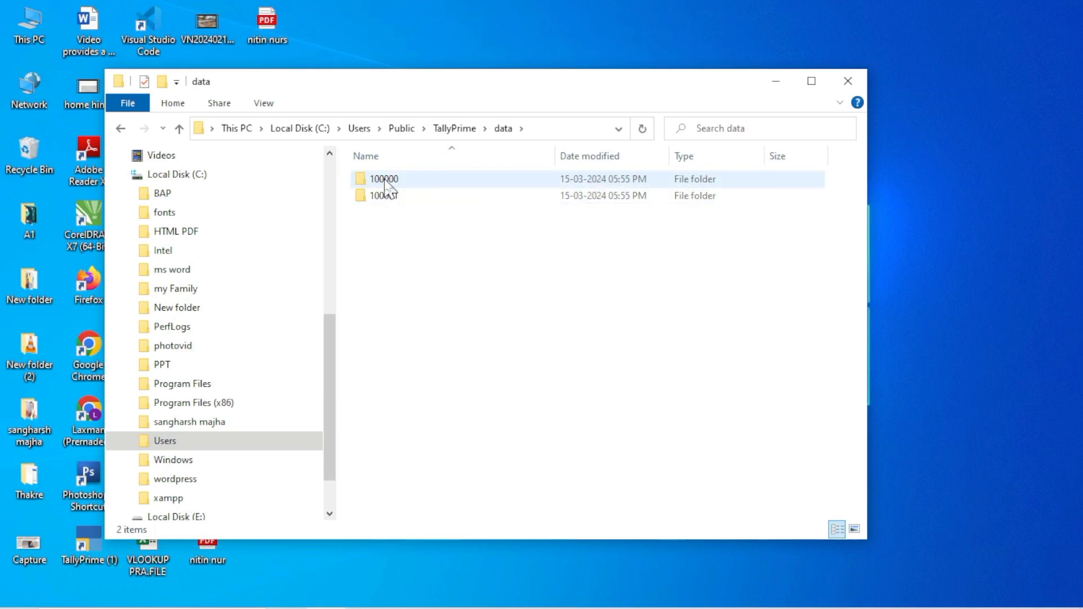
double_click(427, 181)
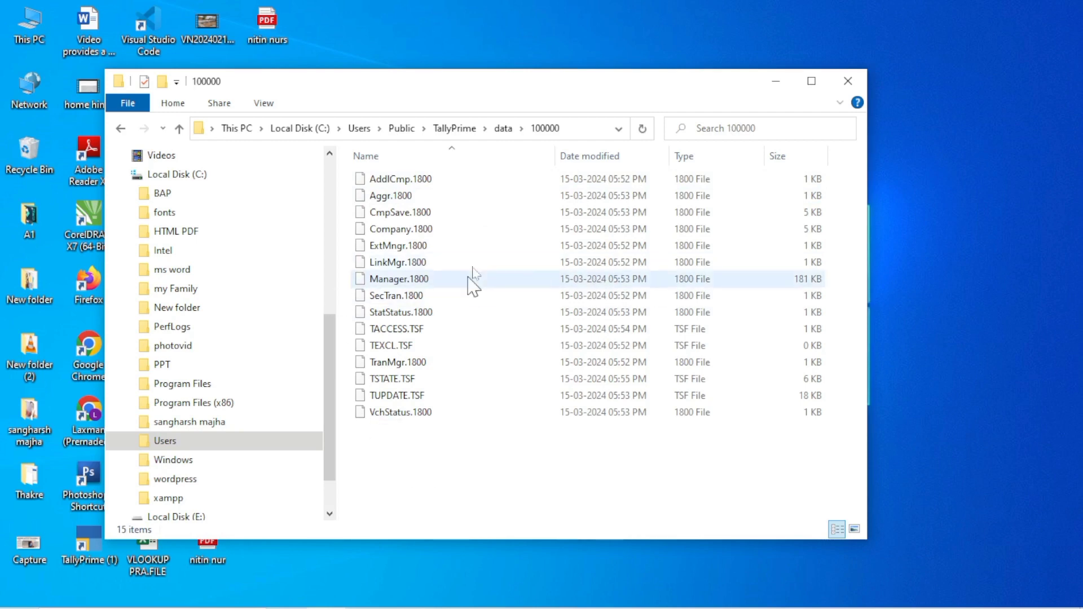
click(121, 134)
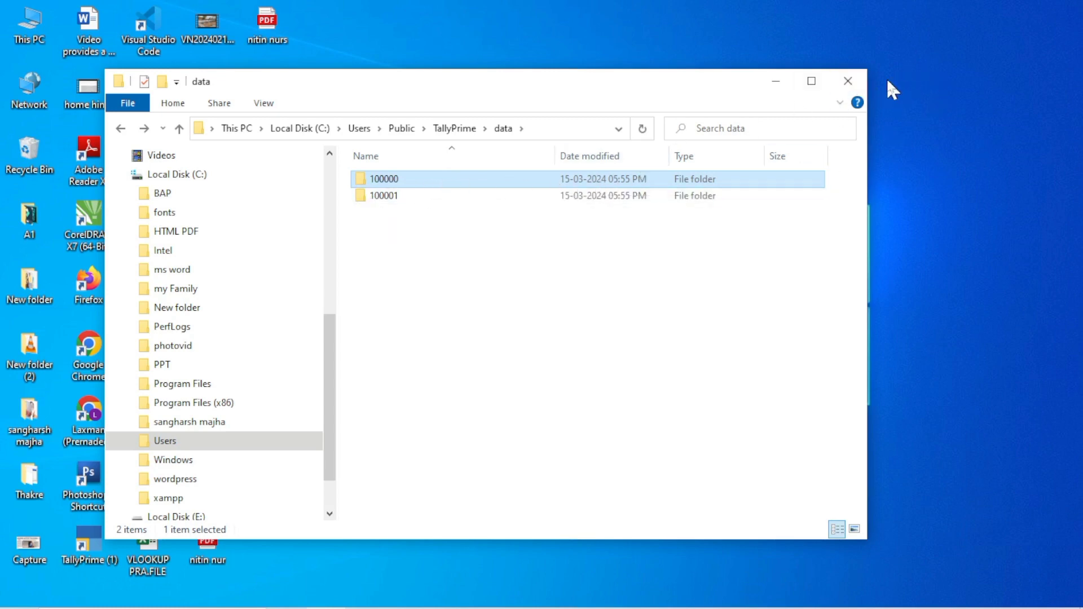
click(848, 82)
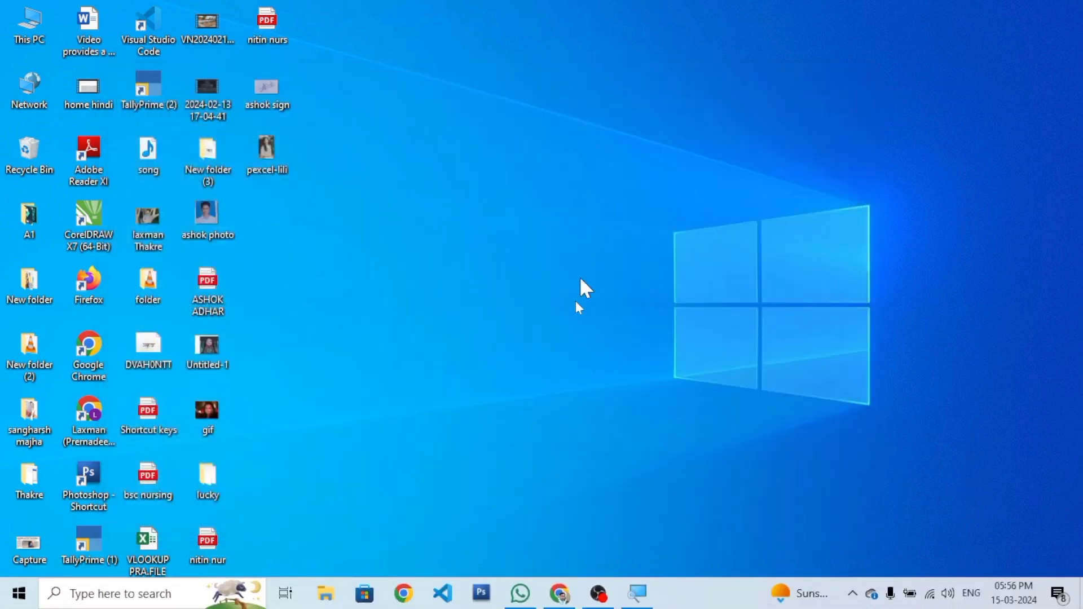
Relaunch TallyPrime in Educational Mode and open the National Enterprises company
double_click(89, 544)
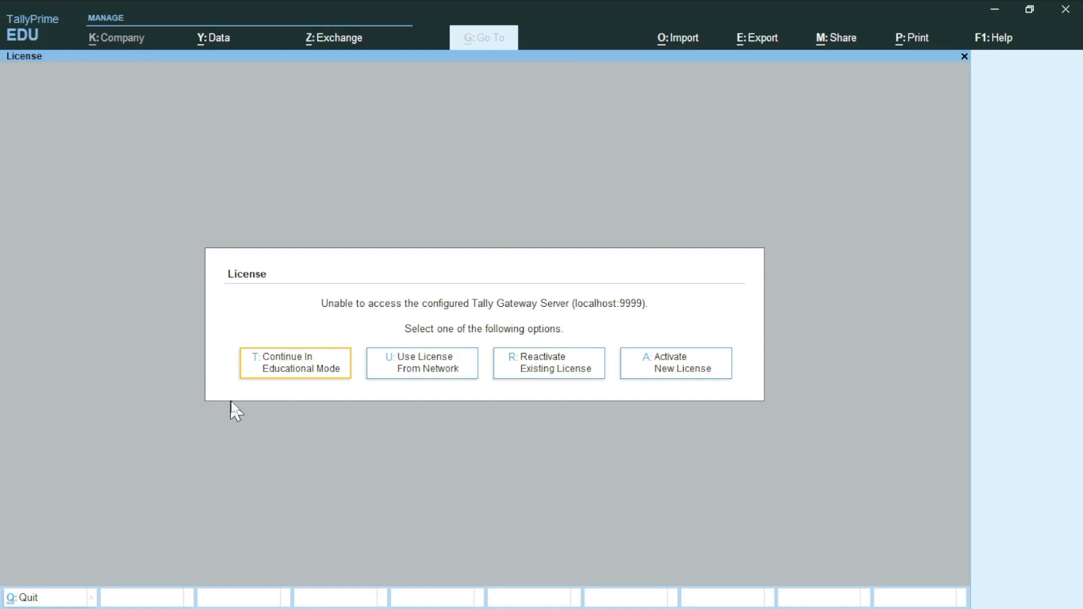
click(256, 374)
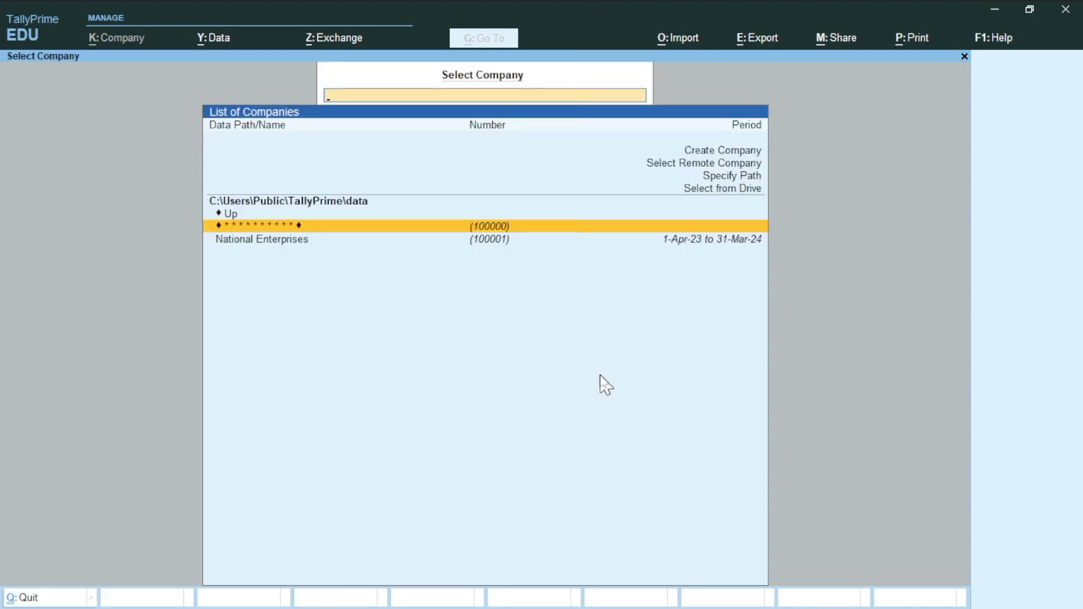
key(Down)
key(Return)
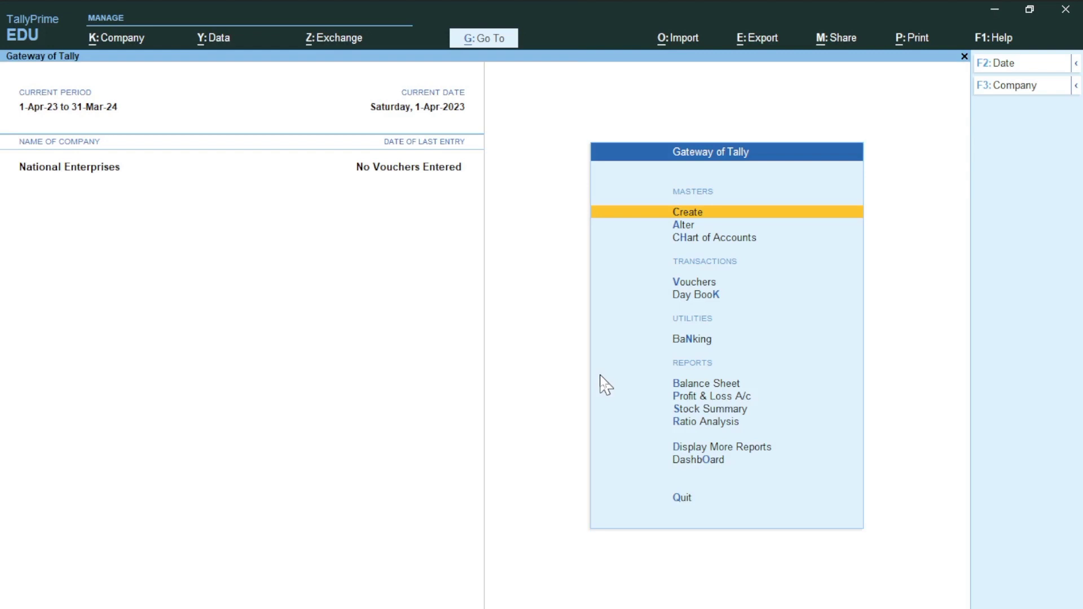
Select the company with the masked name from the data path, and enter its TallyVault password to load it alongside National Enterprises
key(F3)
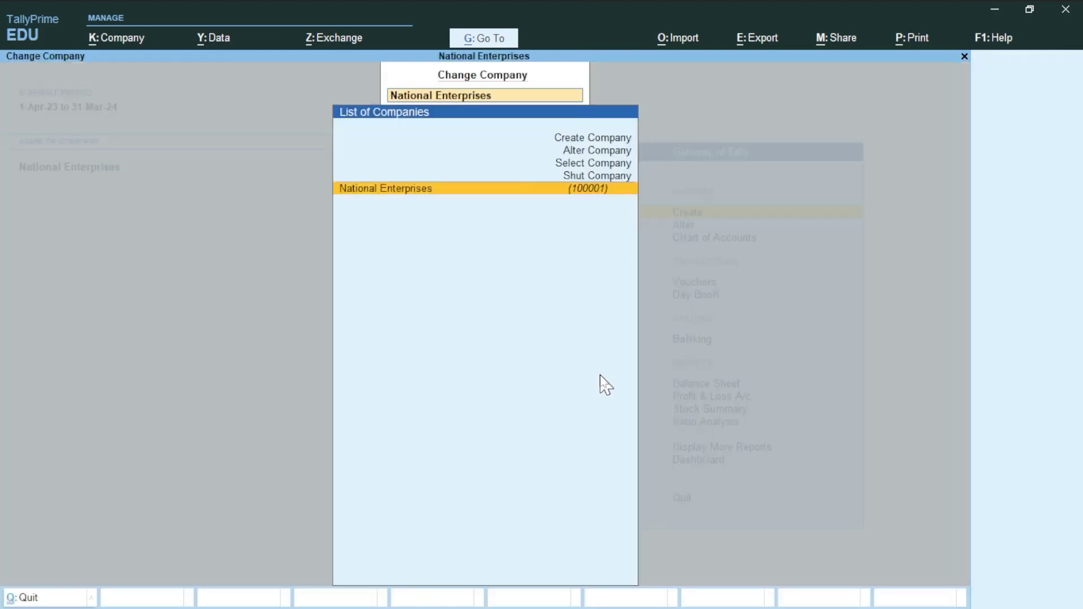
key(Up)
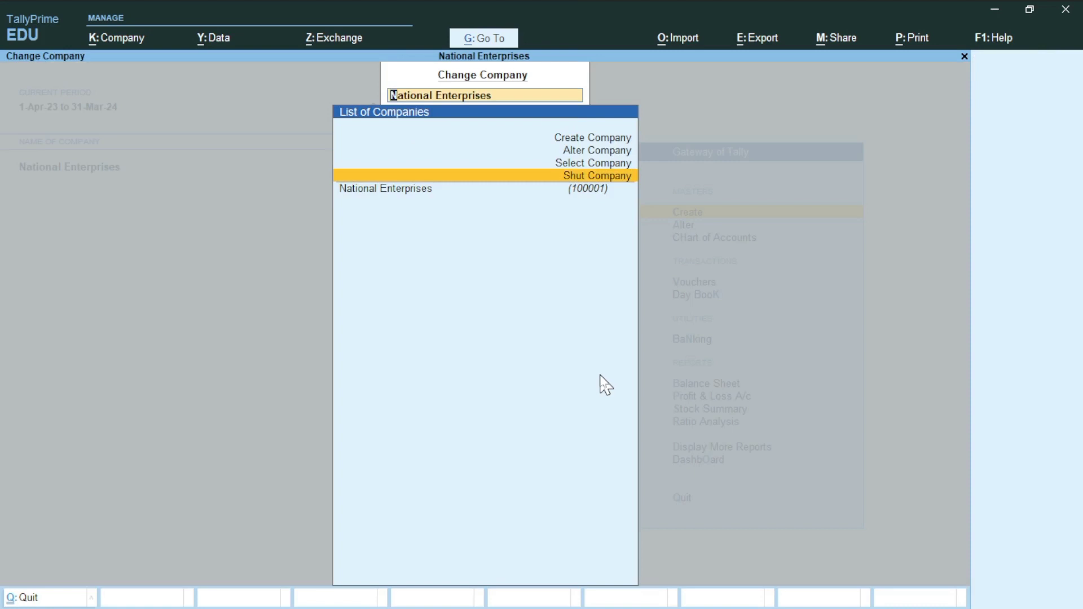
key(Up)
key(Return)
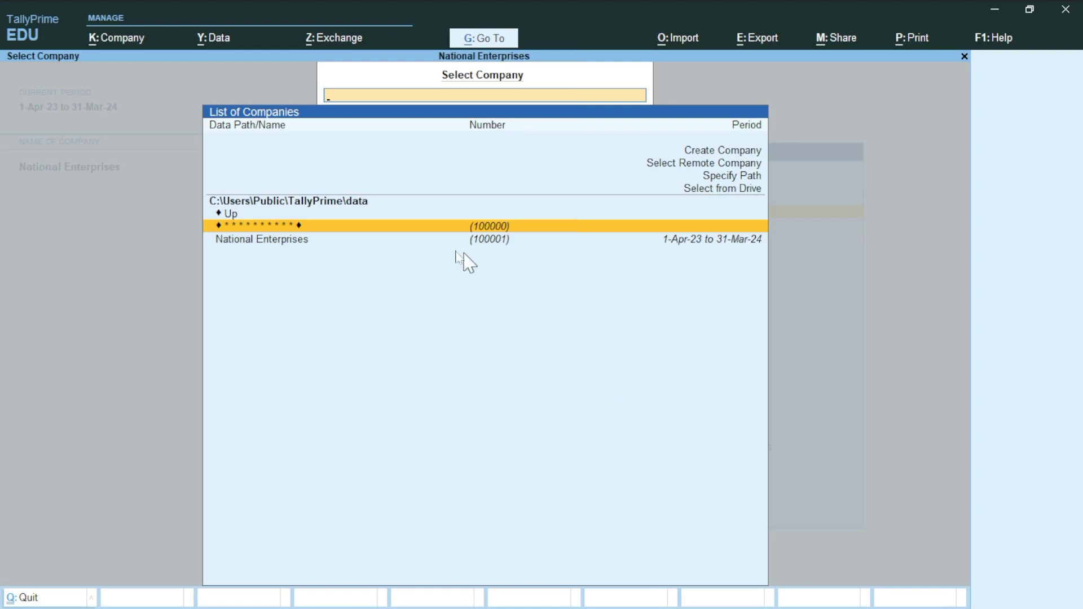
click(498, 229)
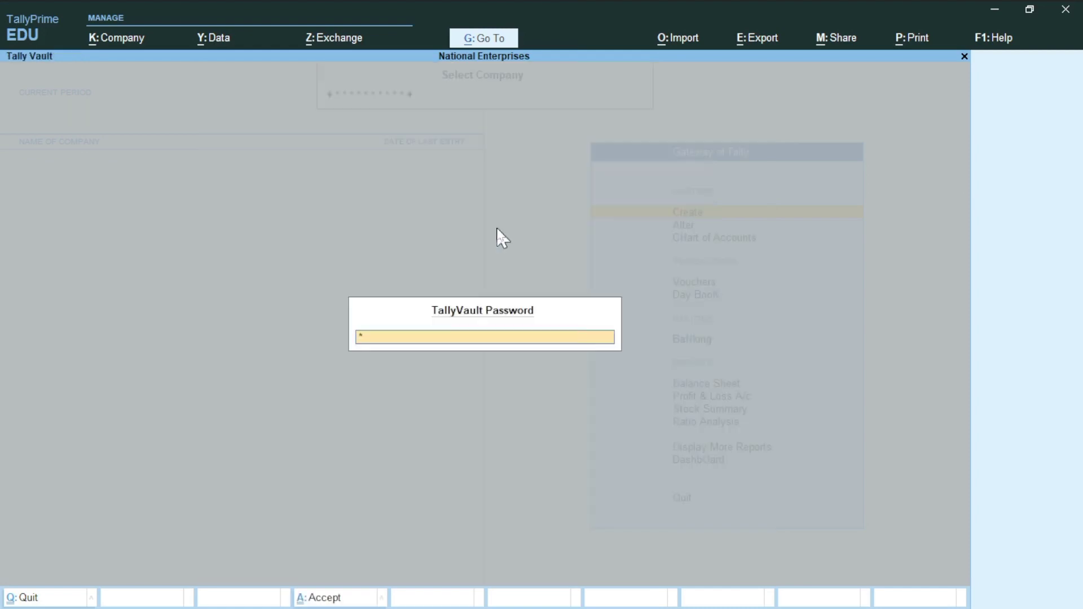
key(Return)
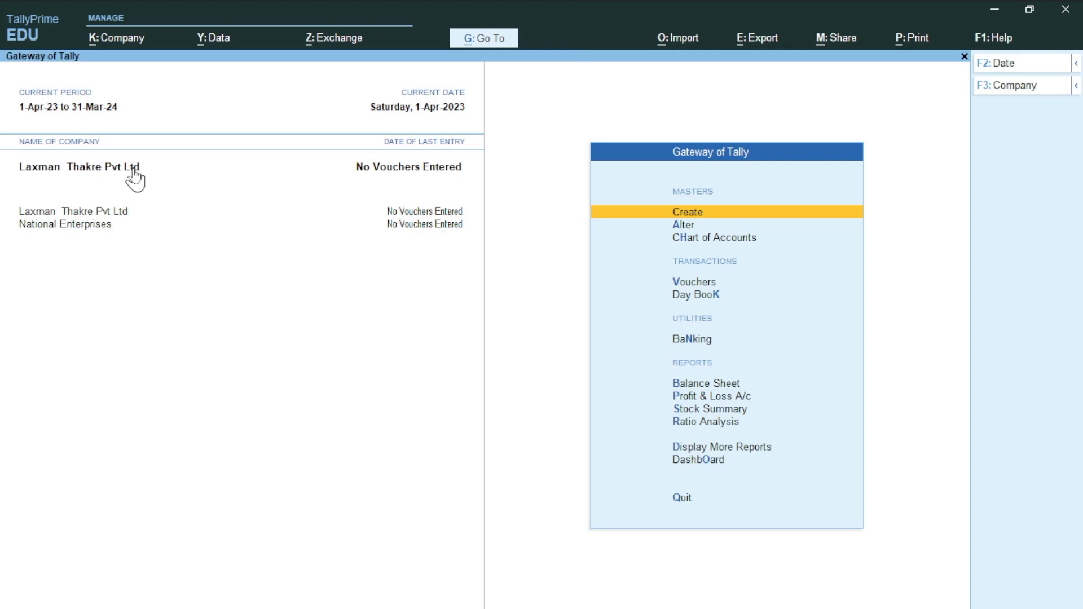
Set a new TallyVault password for the encrypted company, entering the old password, the new password and its confirmation
key(alt)
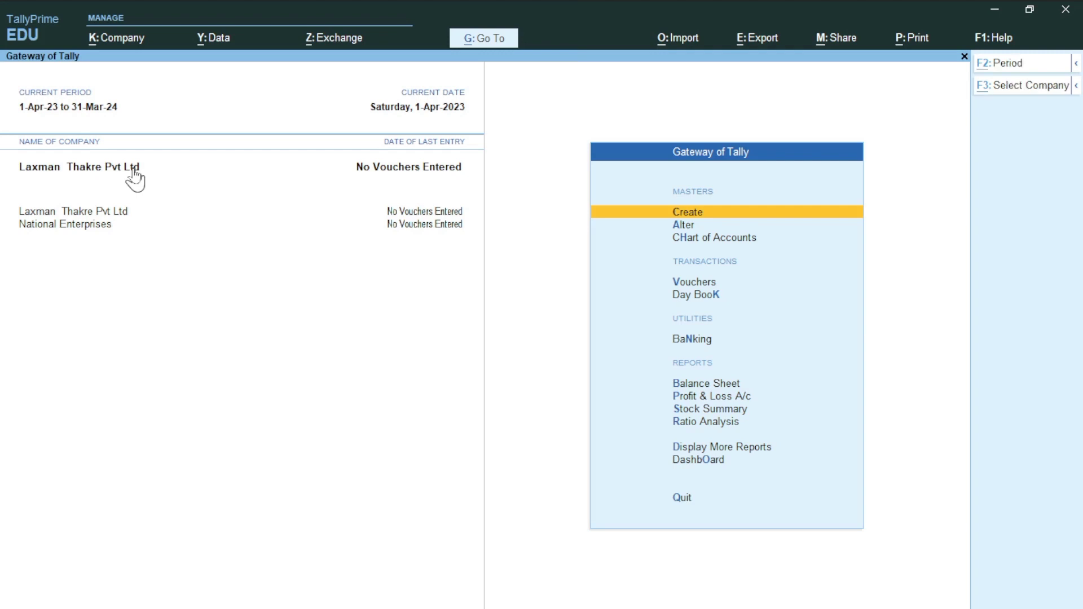
key(alt+k)
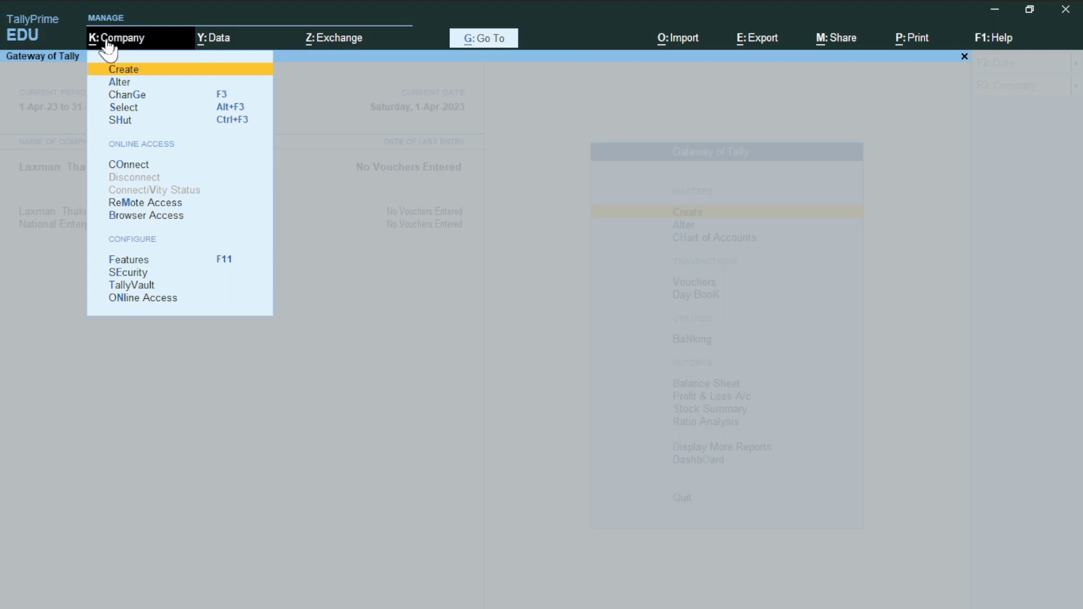
click(127, 285)
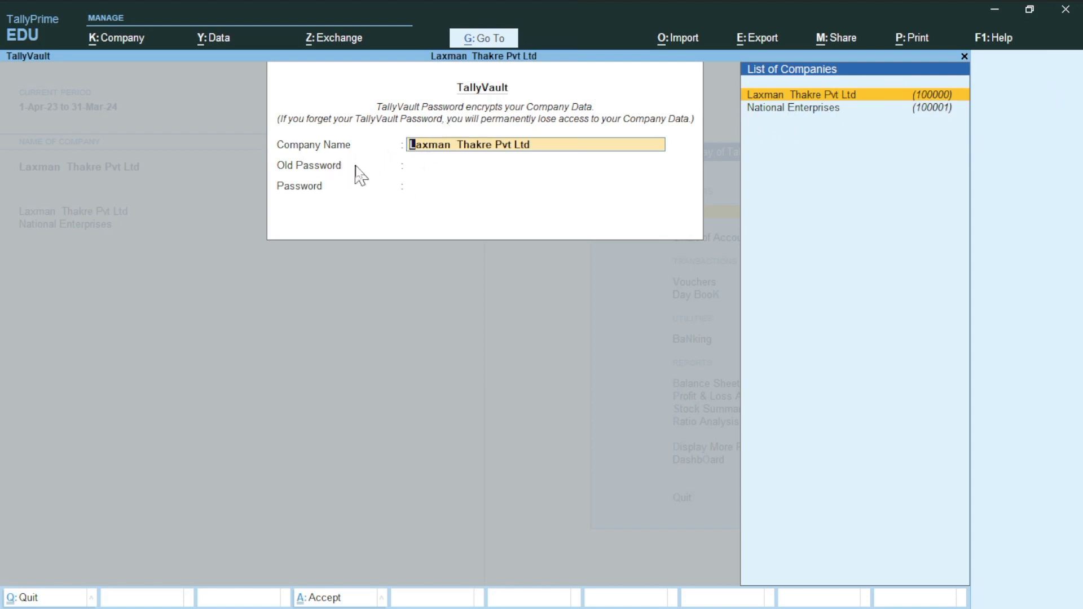
key(Return)
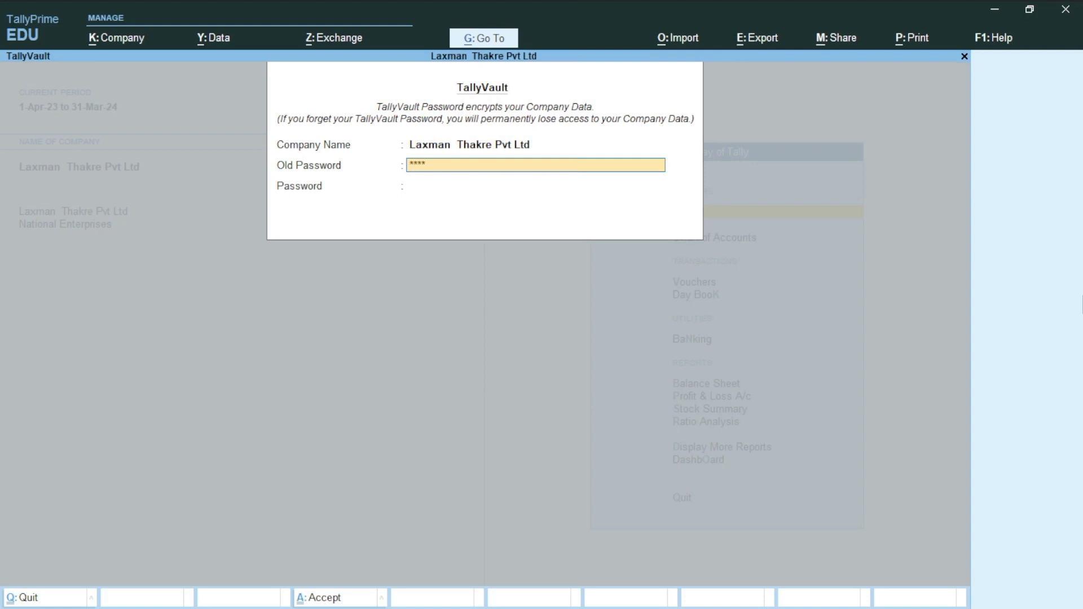
key(Return)
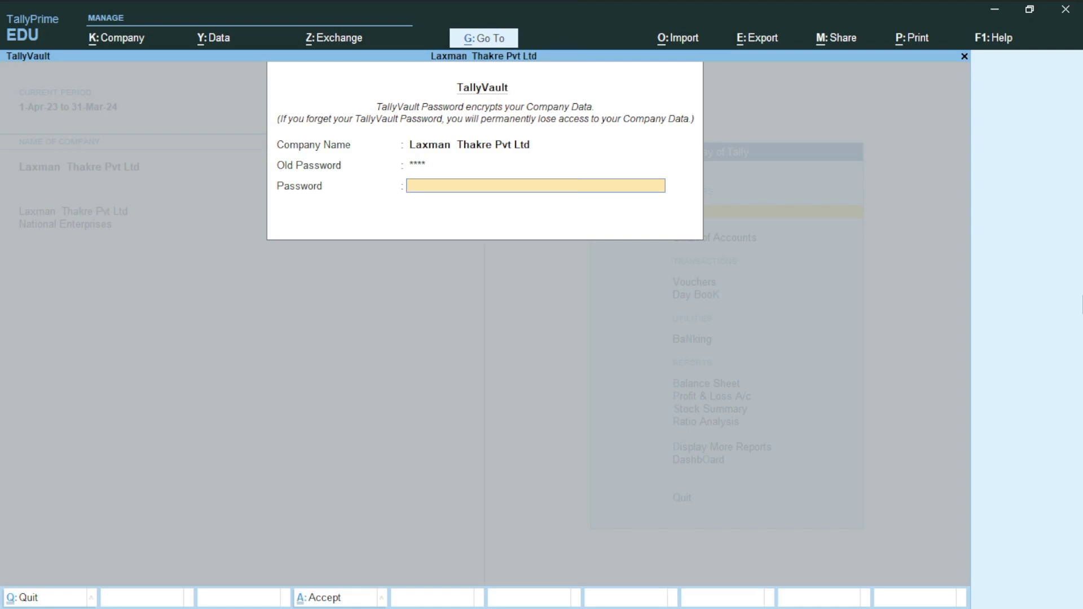
key(Return)
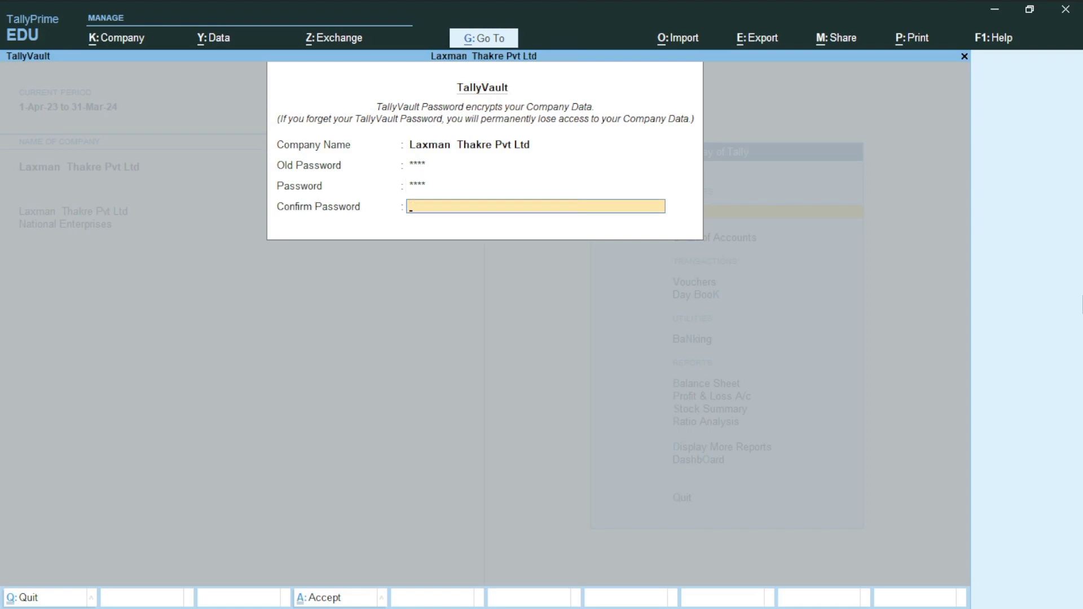
text(**)
key(Return)
key(Return)
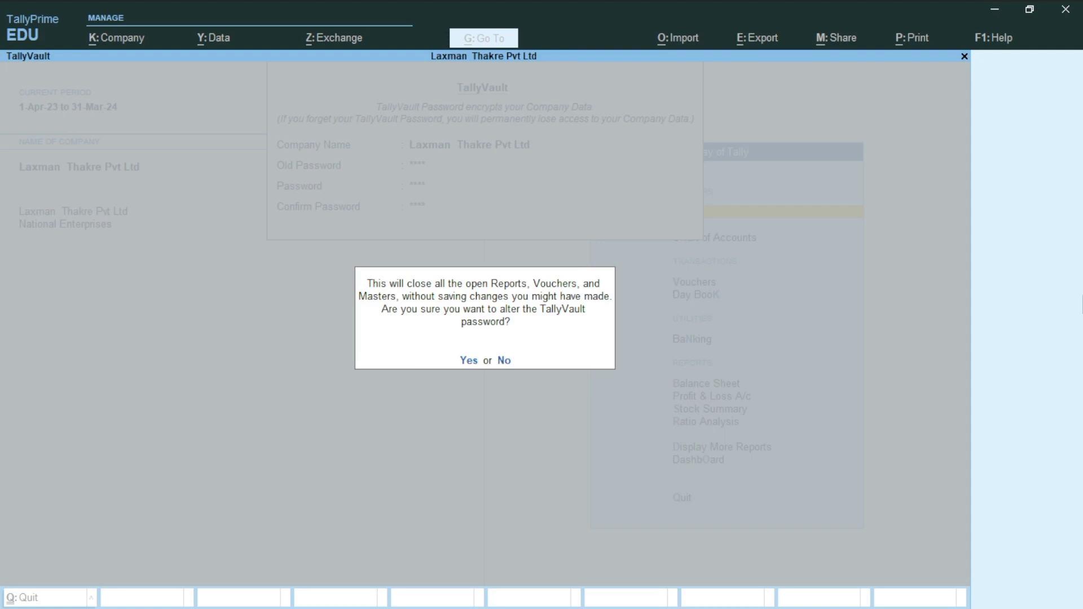
Confirm altering the TallyVault password, create a copy of the company, and enter the TallyVault password to reload the encrypted company
key(y)
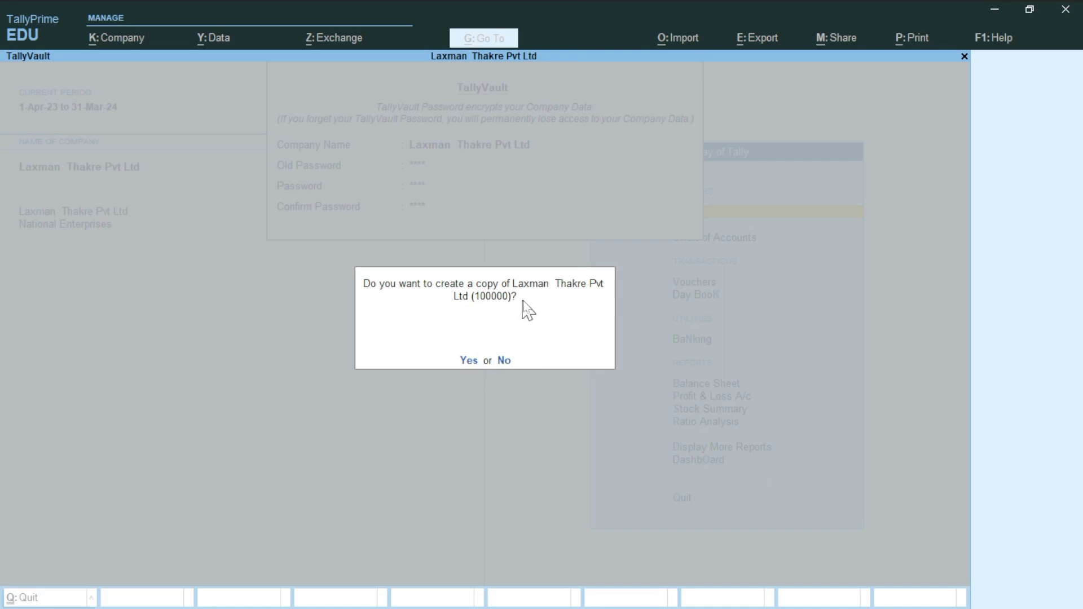
click(468, 361)
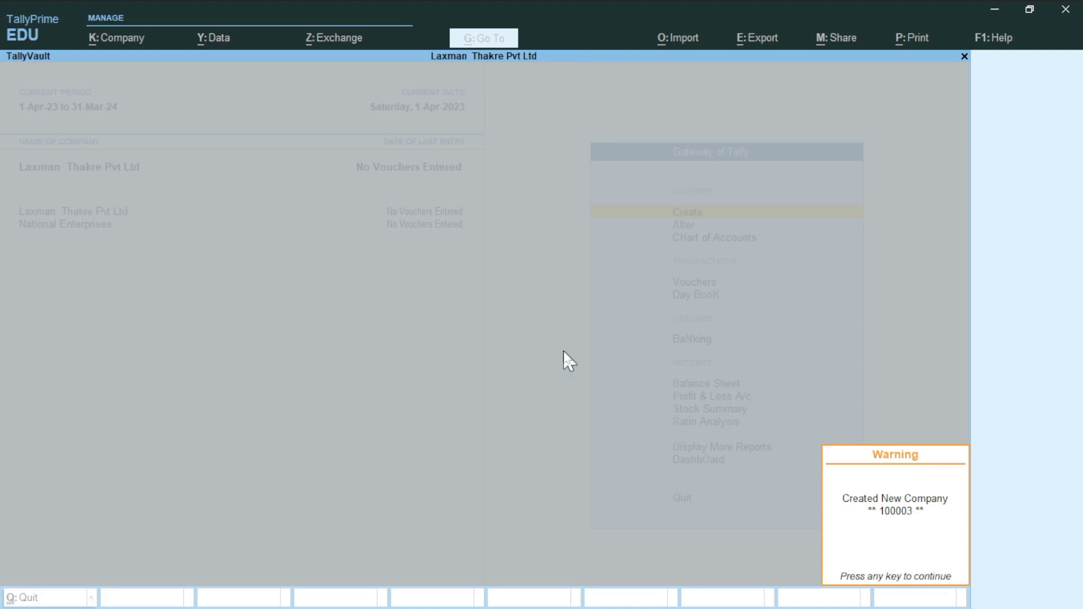
key(Return)
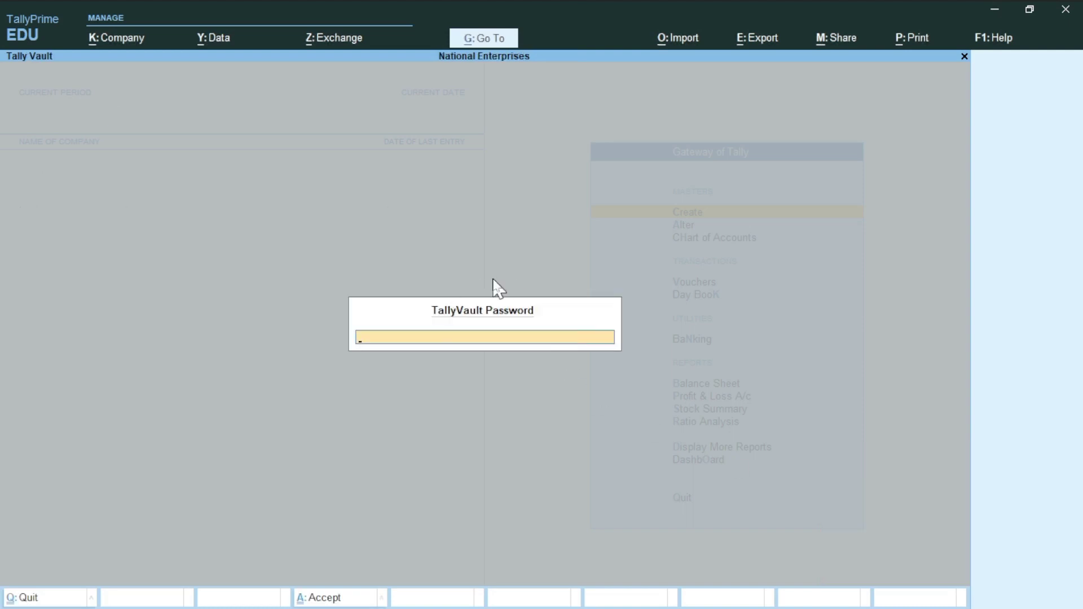
key(Return)
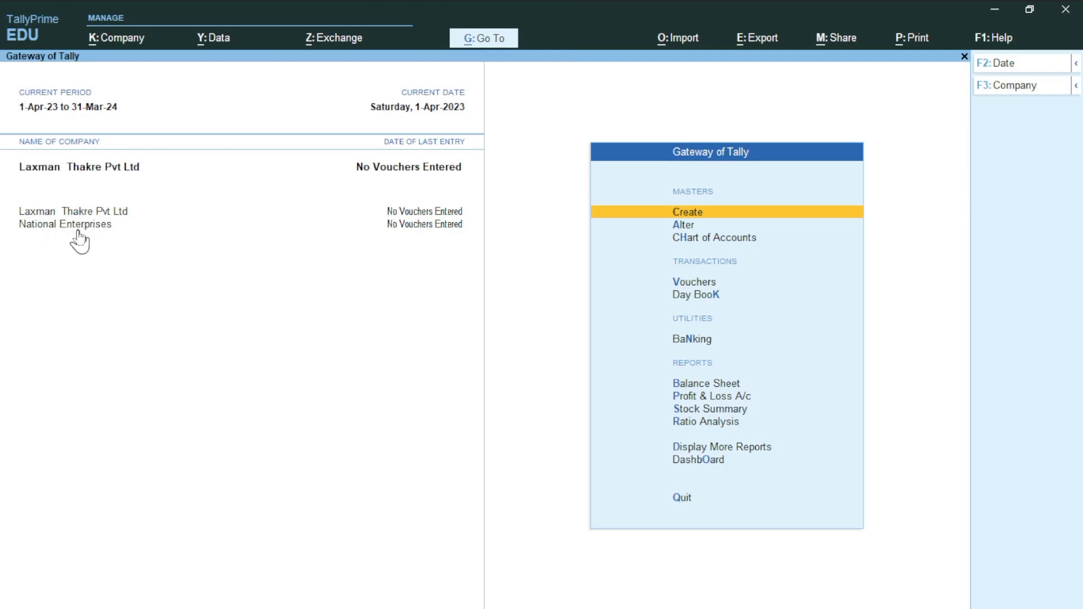
Shut National Enterprises while keeping the encrypted company open
key(F3)
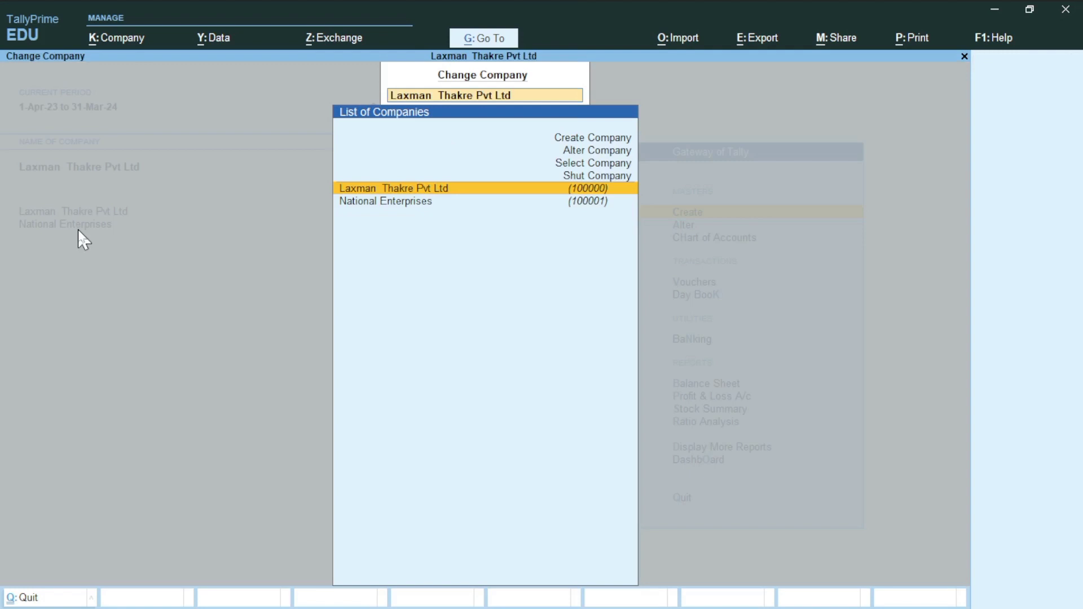
key(Up)
key(Return)
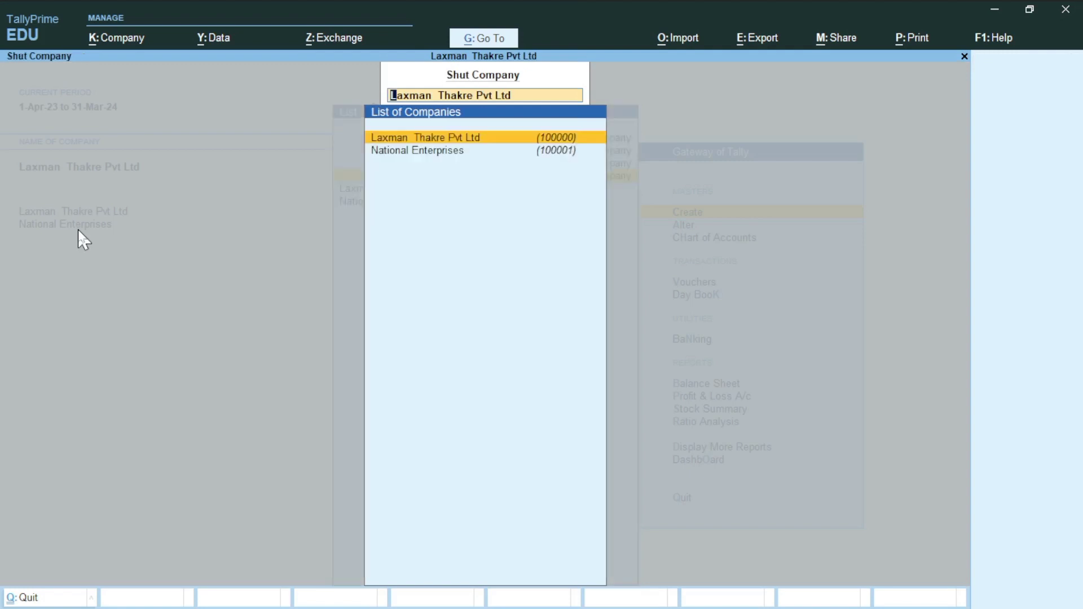
key(Down)
key(Return)
key(Return)
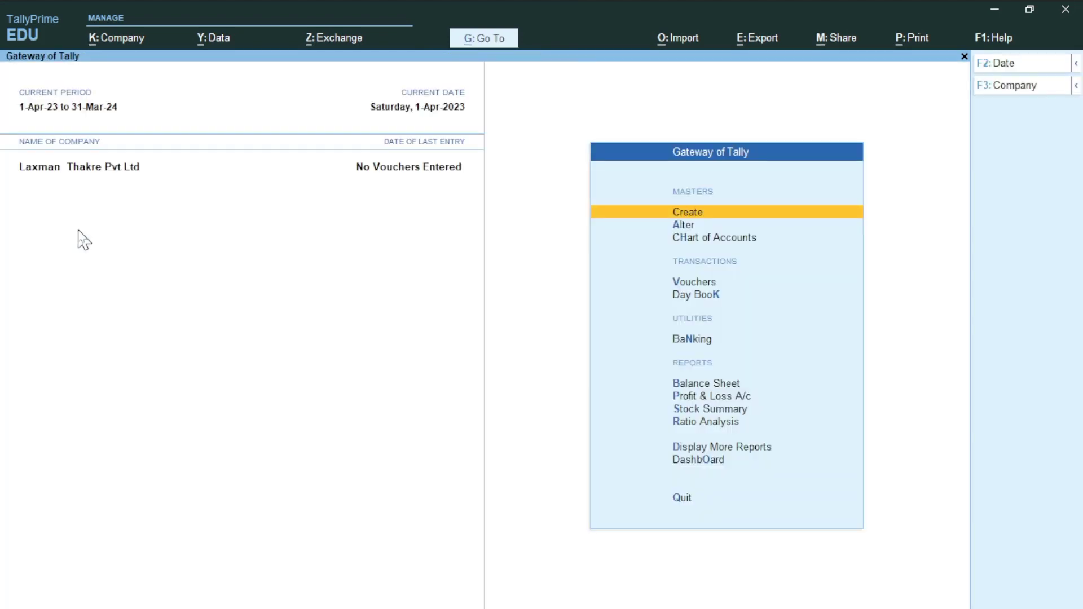
Open the company selection list for the data path and examine the masked company entry numbered 100000
key(F3)
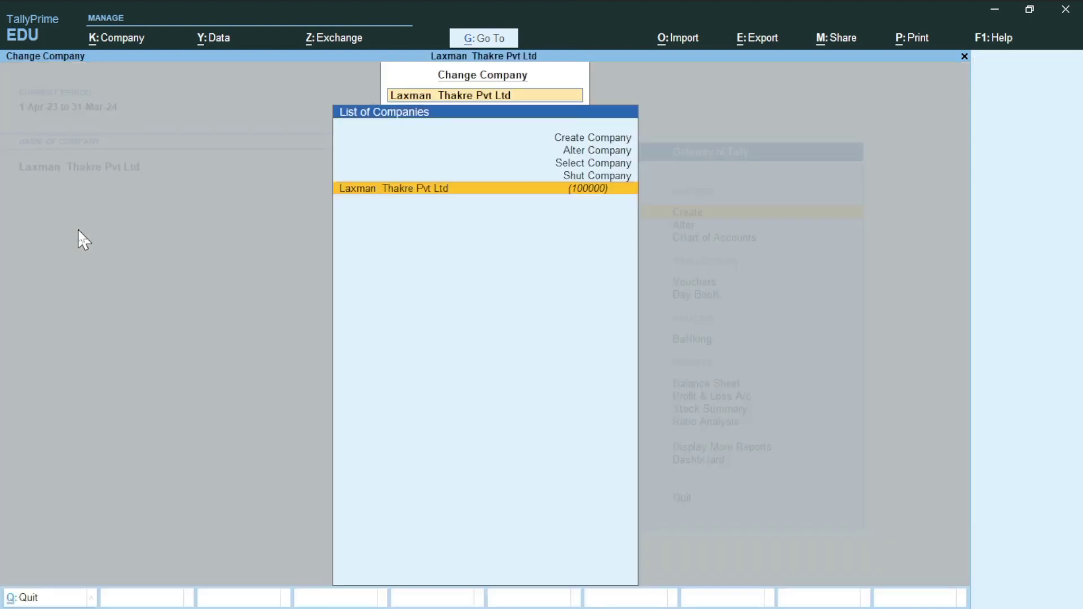
key(Up)
key(Up)
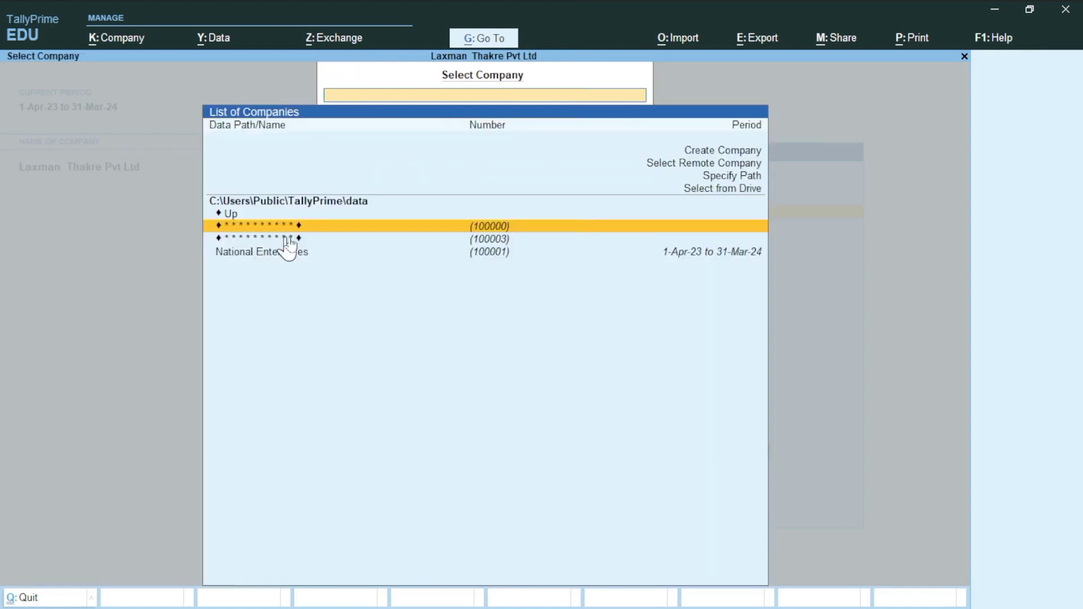
click(495, 227)
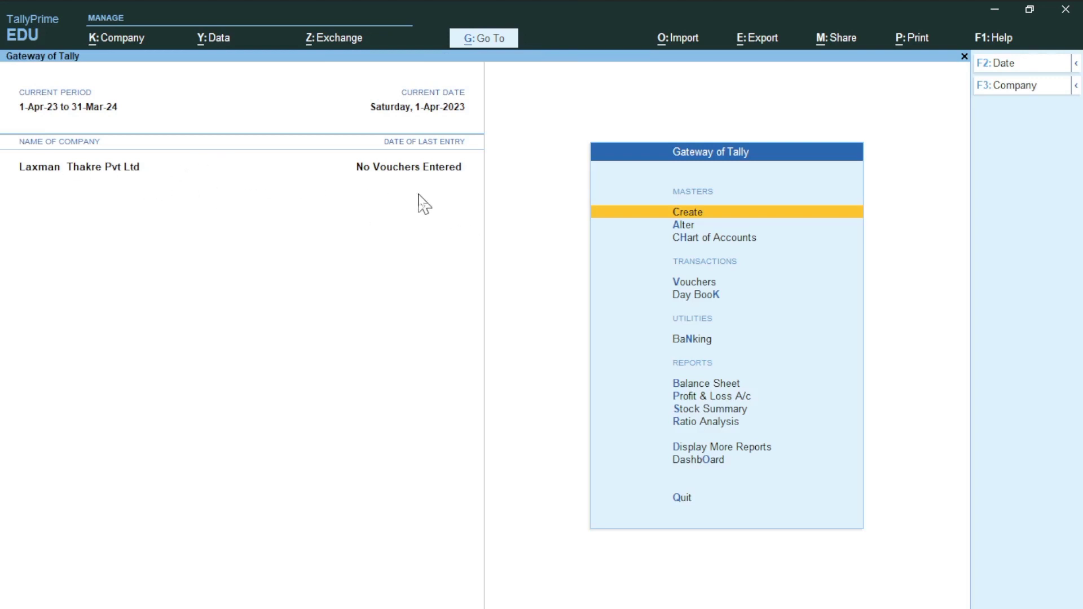
Try to shut the currently open encrypted company
key(F3)
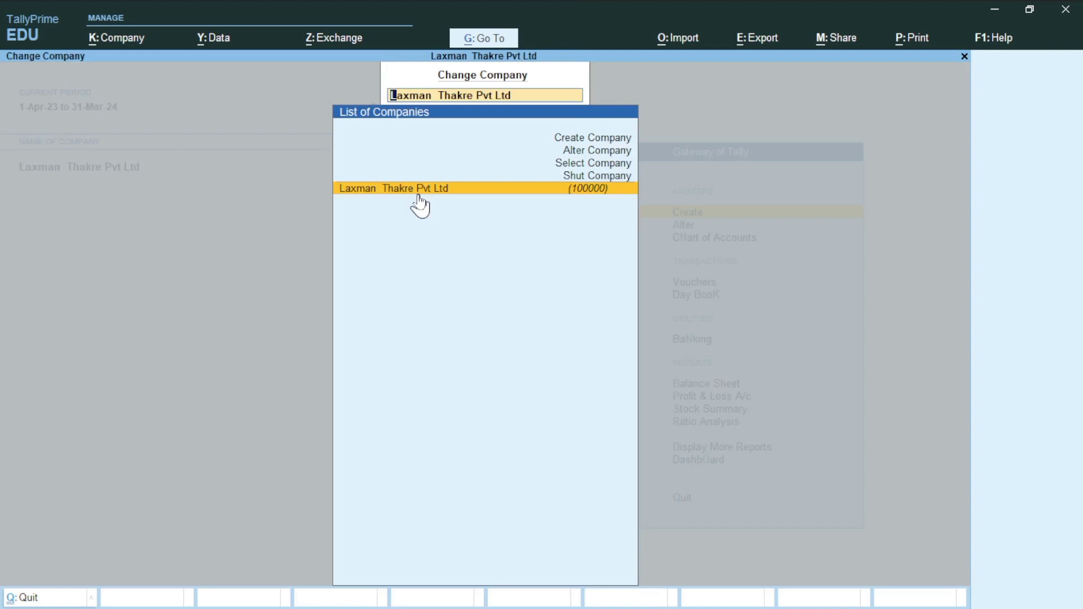
key(Up)
key(Return)
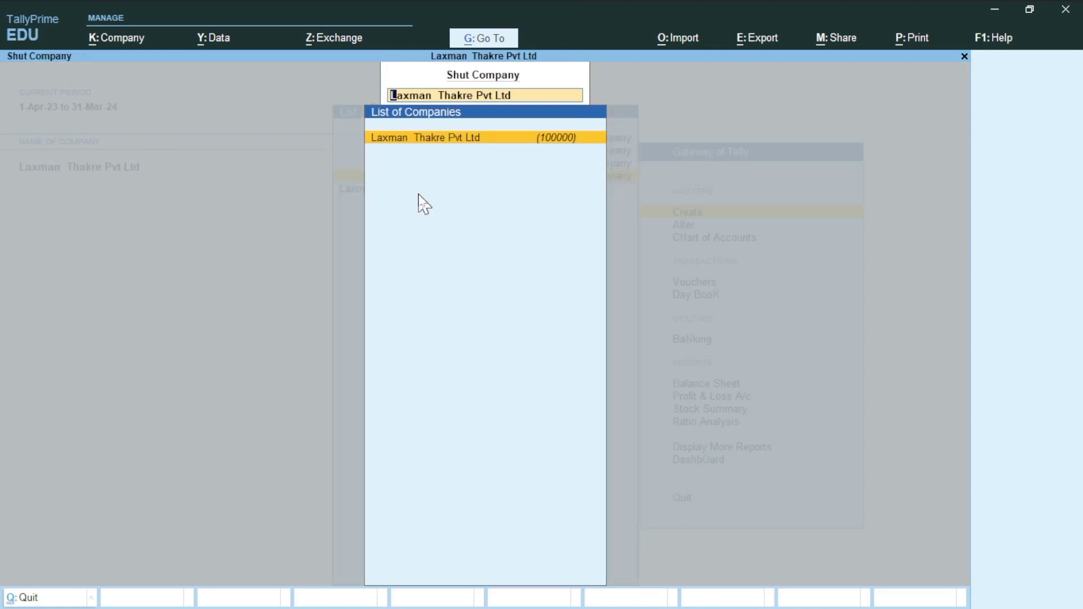
key(Return)
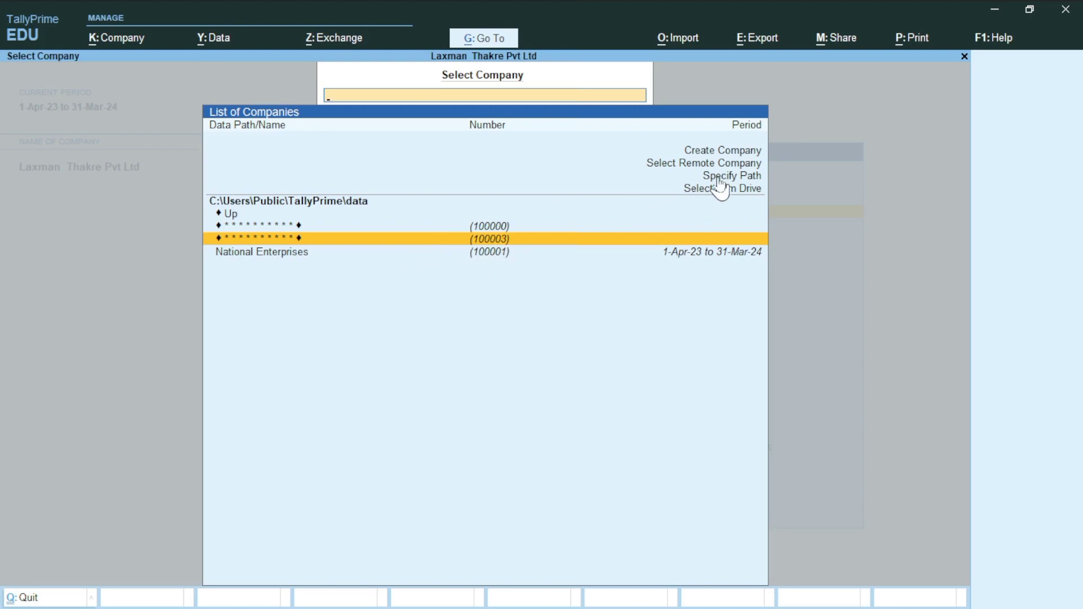
Leave the company selection list, then shut the open encrypted company and confirm closing it
key(Escape)
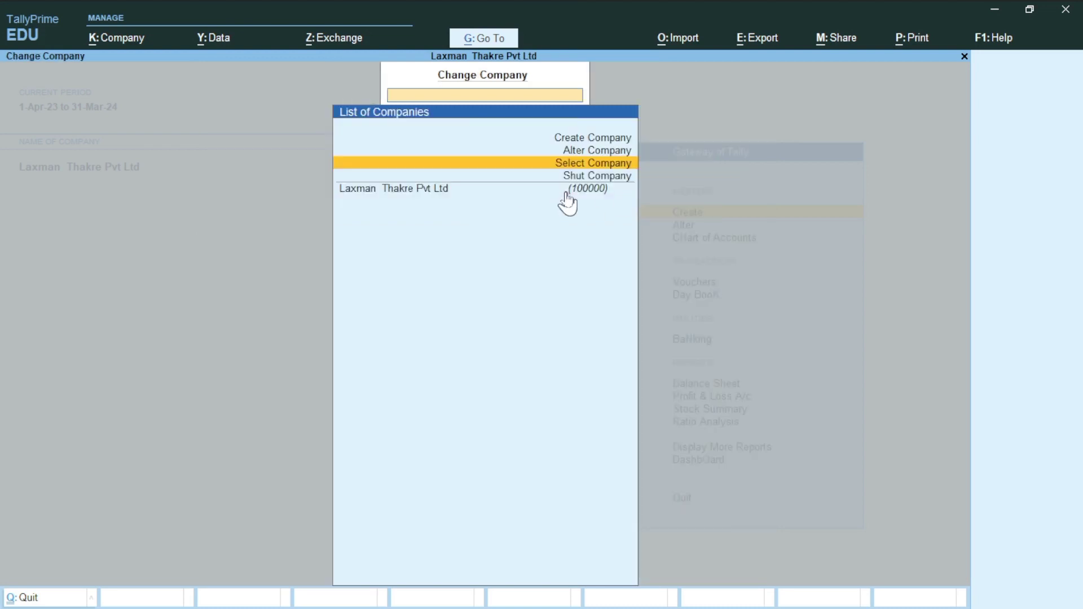
key(Down)
key(Return)
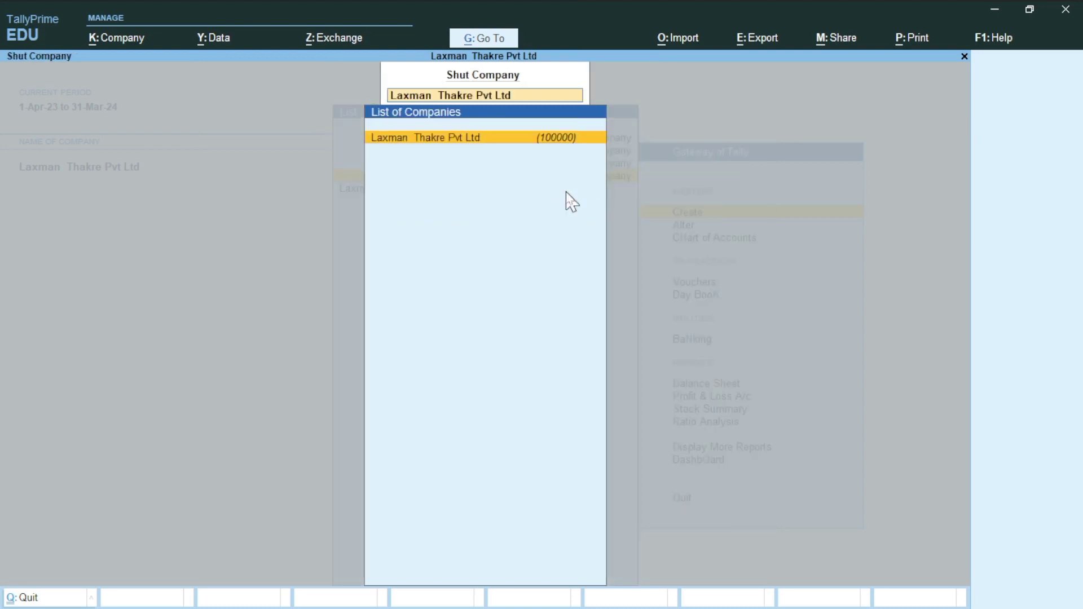
key(Return)
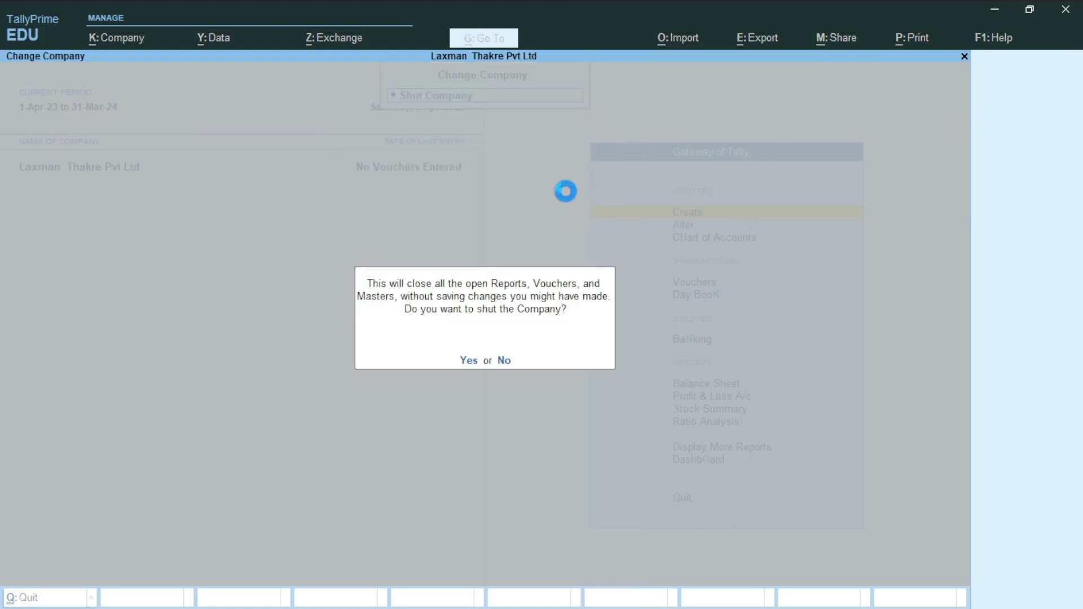
key(Return)
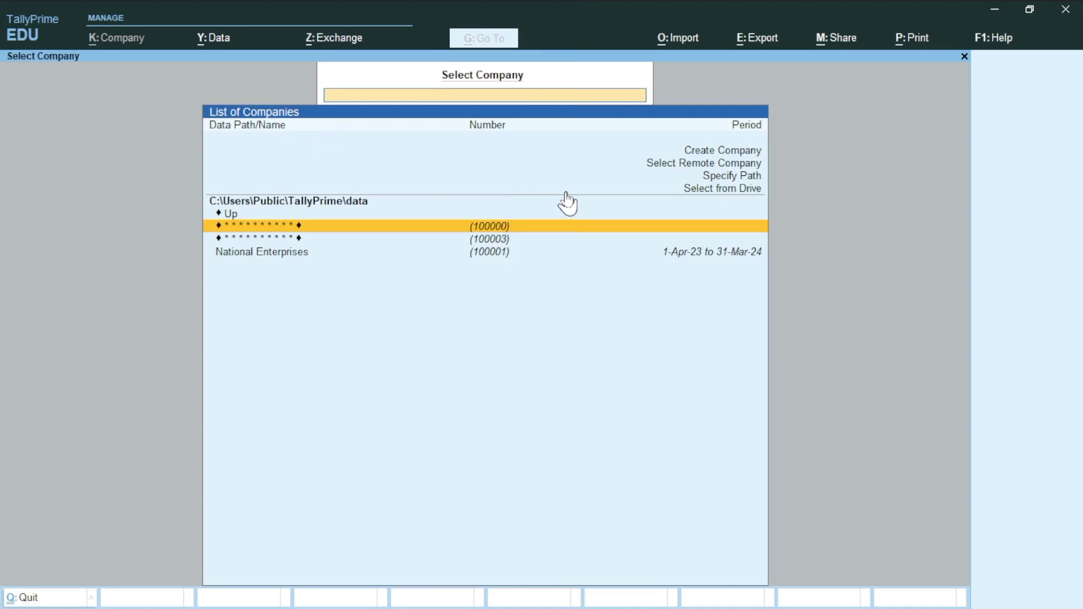
Select the masked company numbered 100000 from the data path and enter its TallyVault password to load it
key(Return)
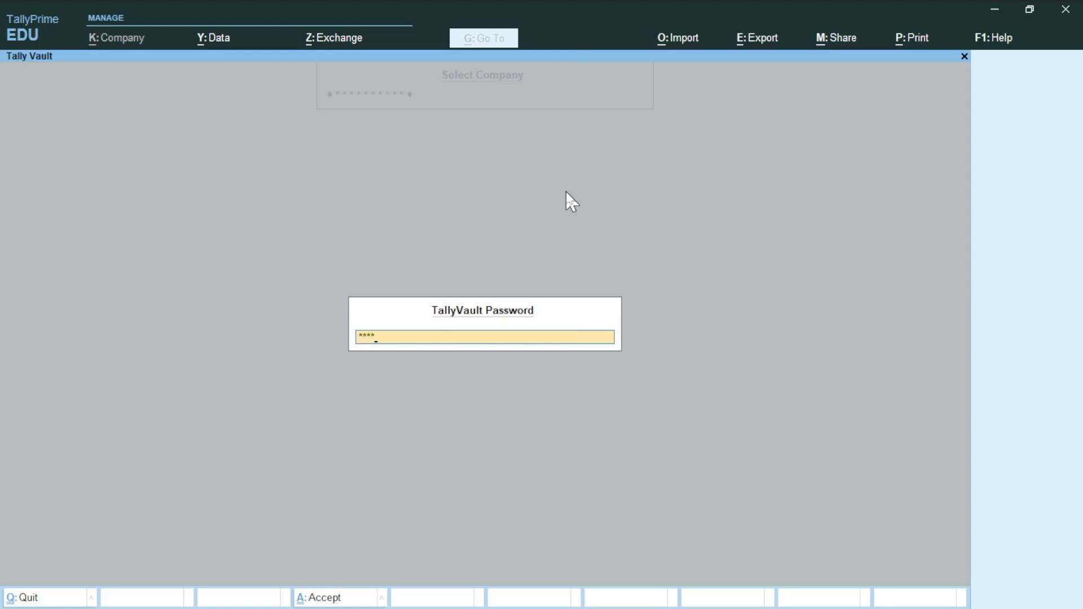
key(BackSpace)
key(BackSpace)
key(BackSpace)
key(BackSpace)
key(BackSpace)
key(BackSpace)
key(BackSpace)
key(BackSpace)
key(Return)
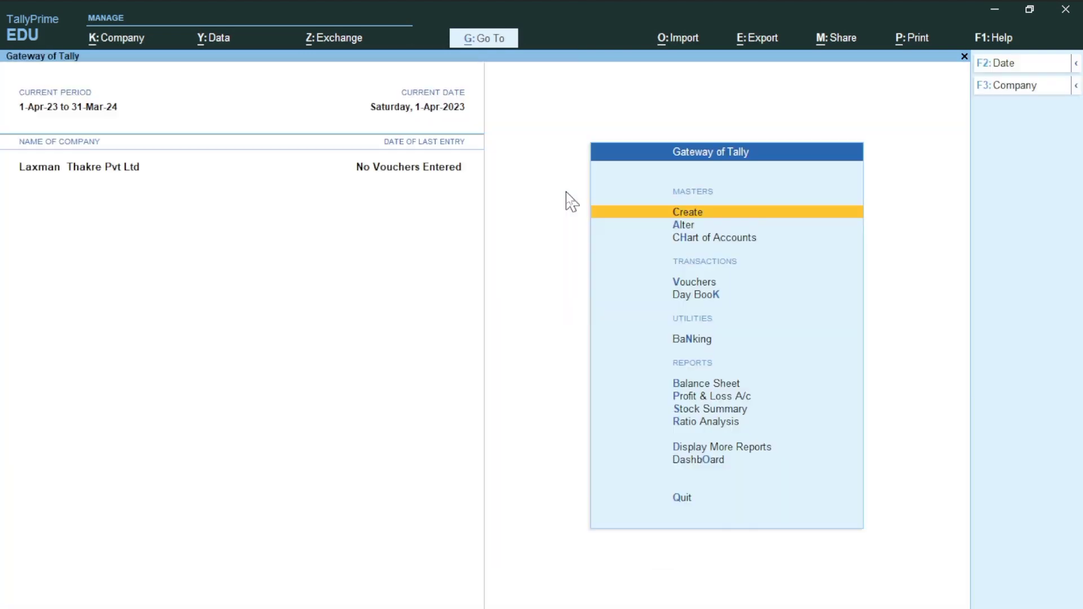
Shut the loaded encrypted company numbered 100000 and confirm closing it
key(F3)
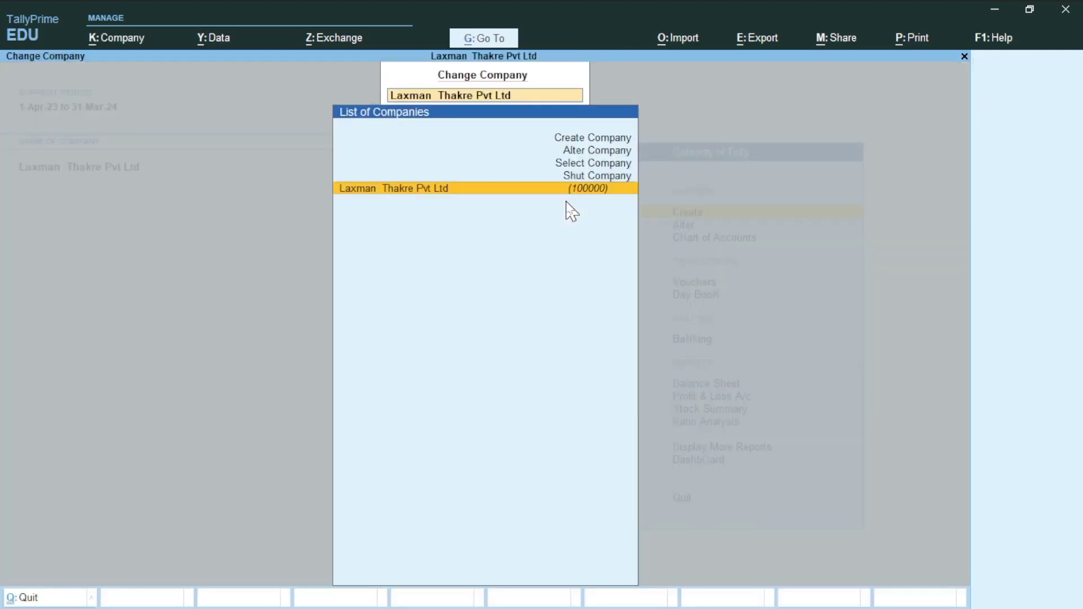
key(Up)
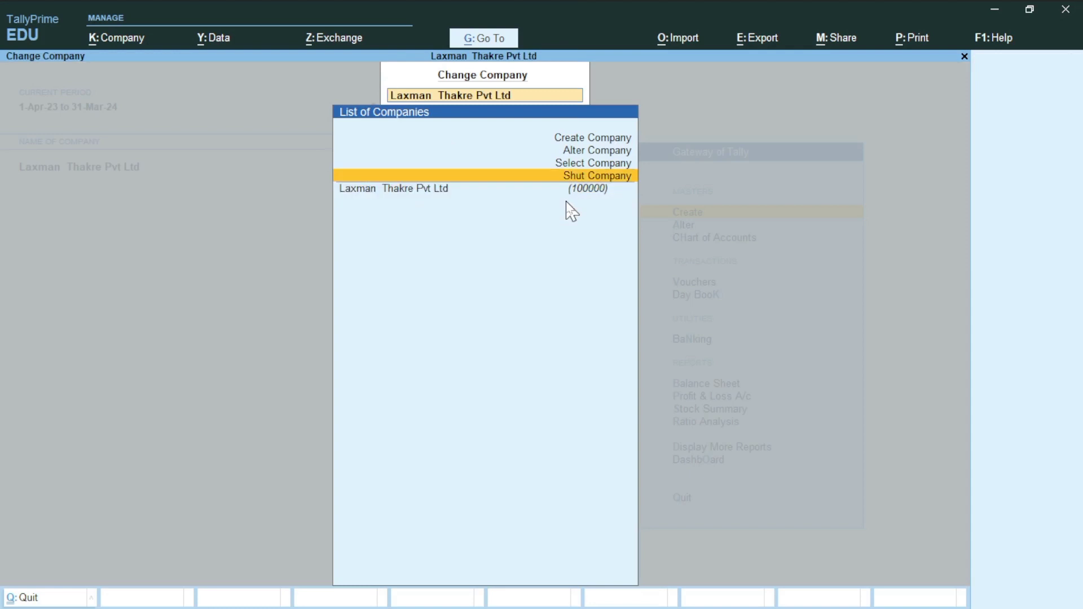
key(Return)
key(Return)
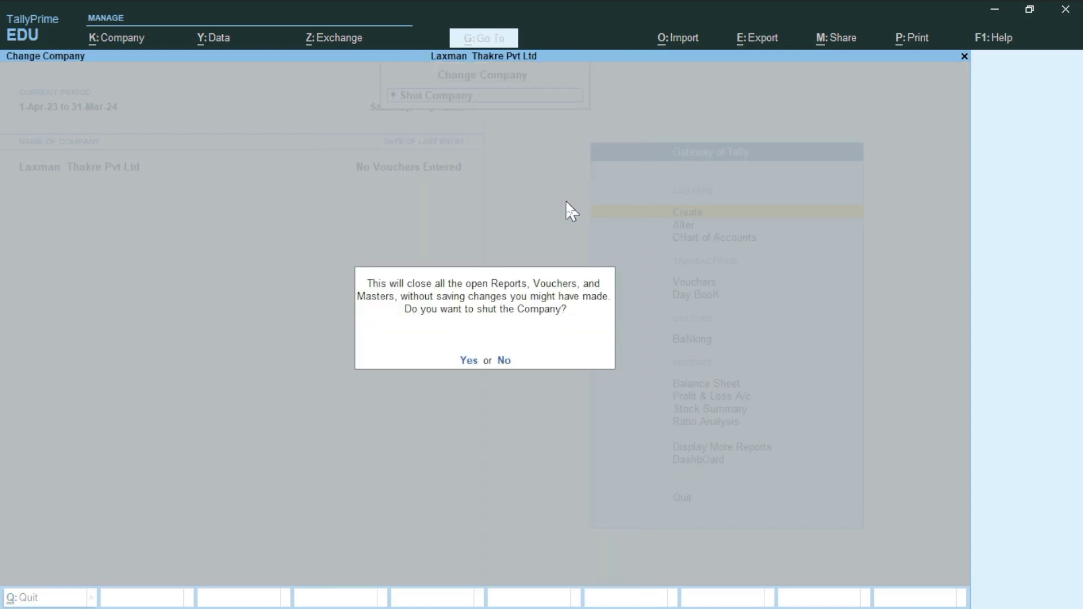
key(Return)
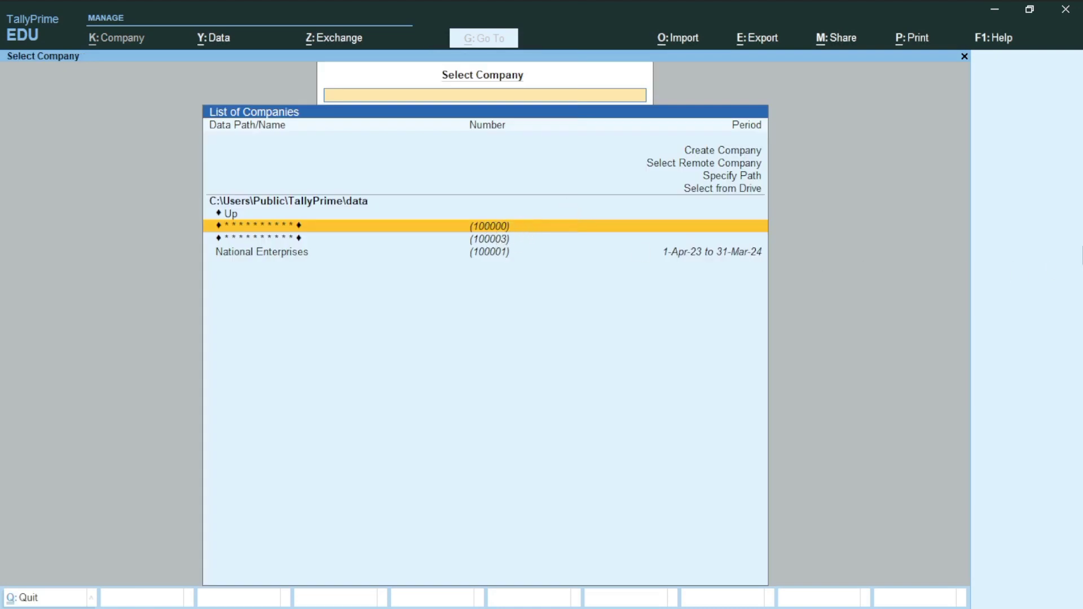
Select the masked company numbered 100003 from the data path and enter its TallyVault password to load it
key(Down)
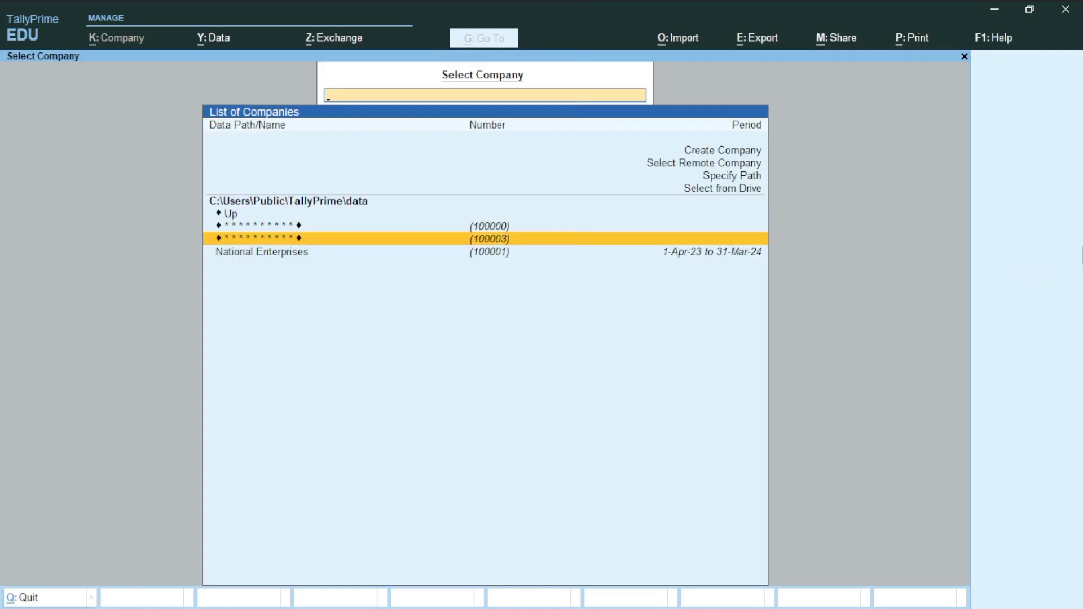
key(Return)
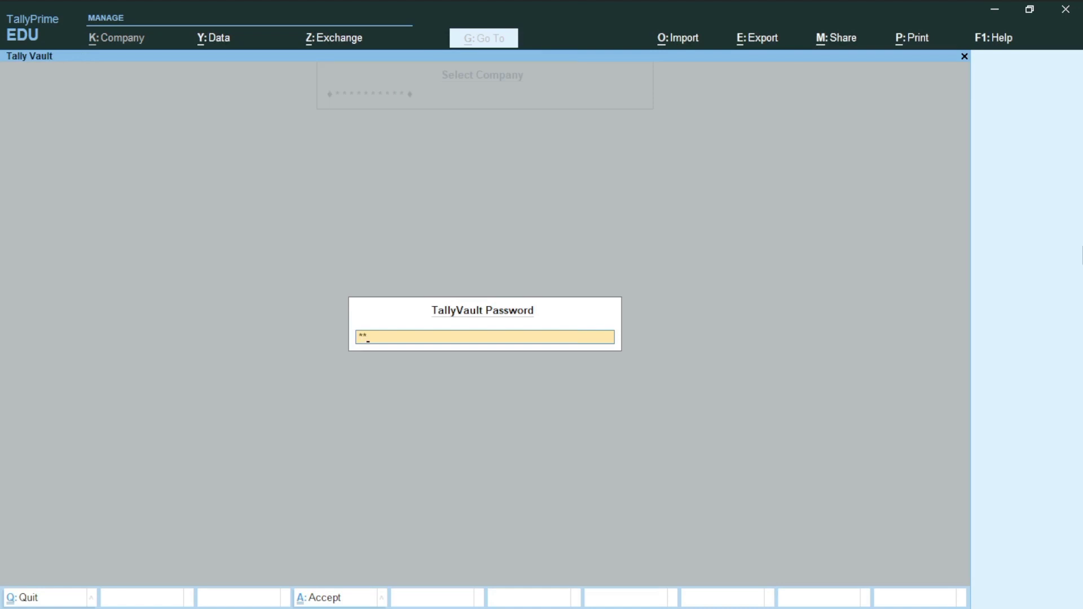
key(BackSpace)
key(BackSpace)
key(BackSpace)
key(BackSpace)
key(BackSpace)
key(BackSpace)
key(BackSpace)
key(BackSpace)
key(Return)
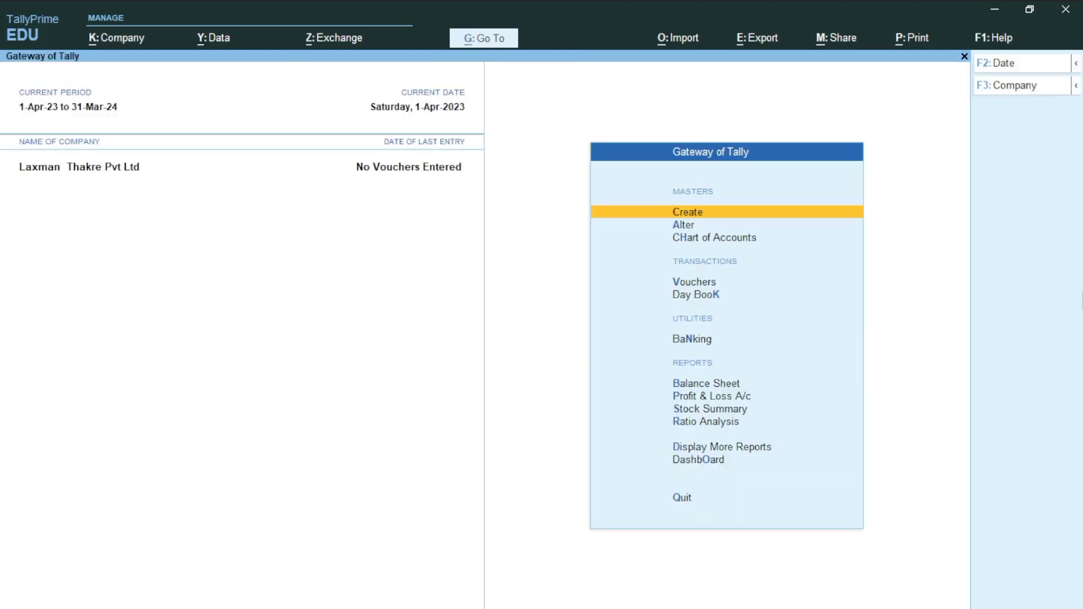